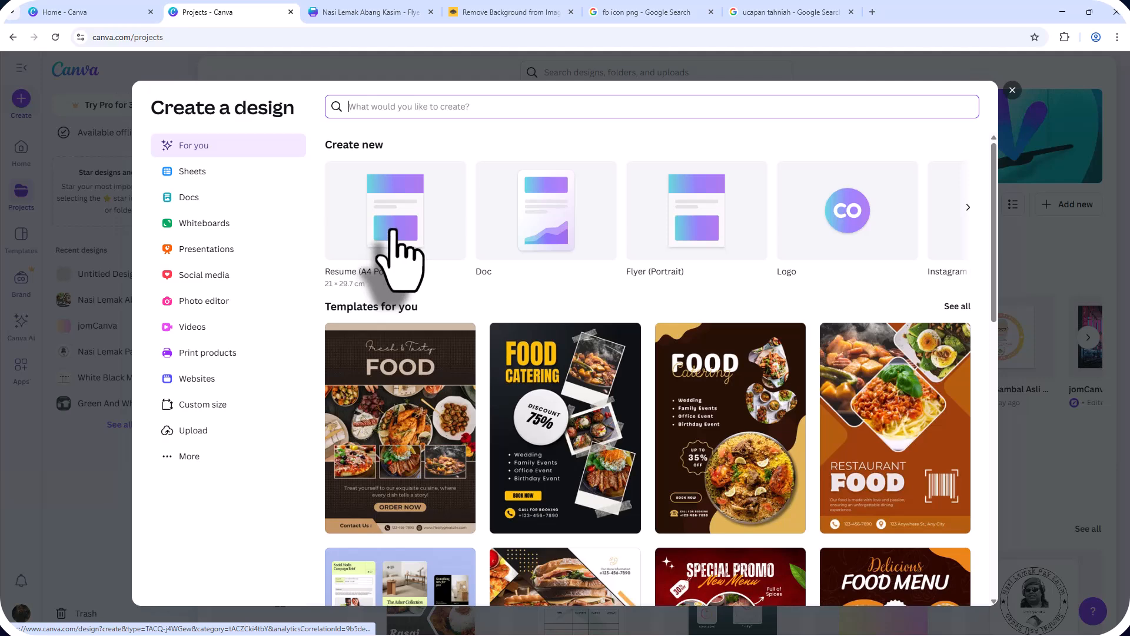
# - Create a blank Resume (A4 Portrait) design and add a circle shape to the page
pyautogui.click(392, 231)
pyautogui.click(21, 321)
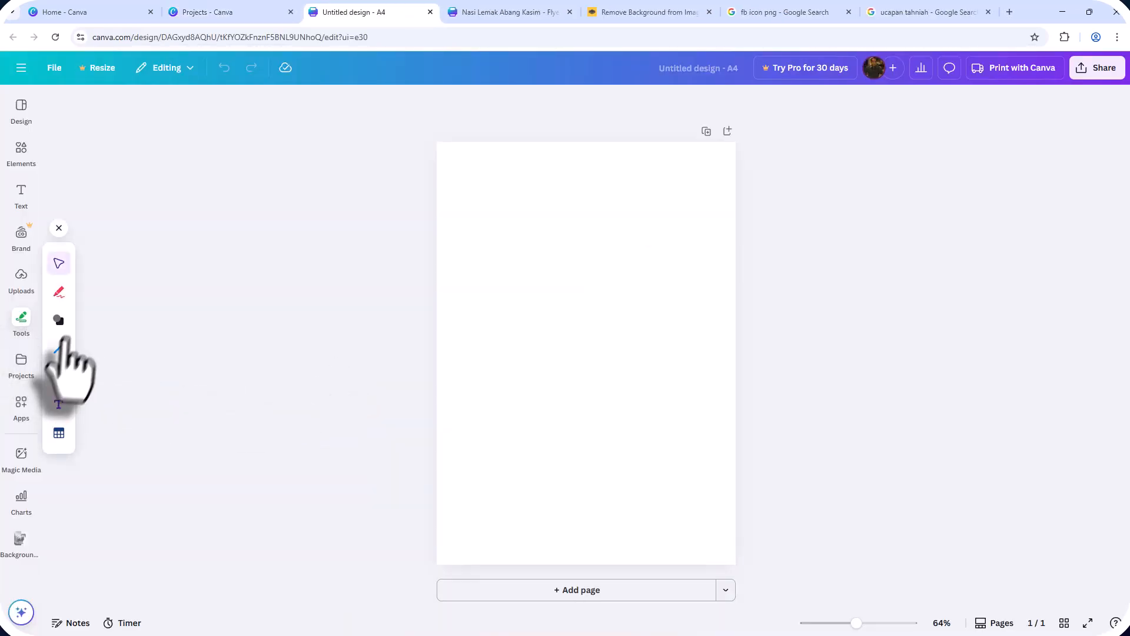
pyautogui.click(59, 320)
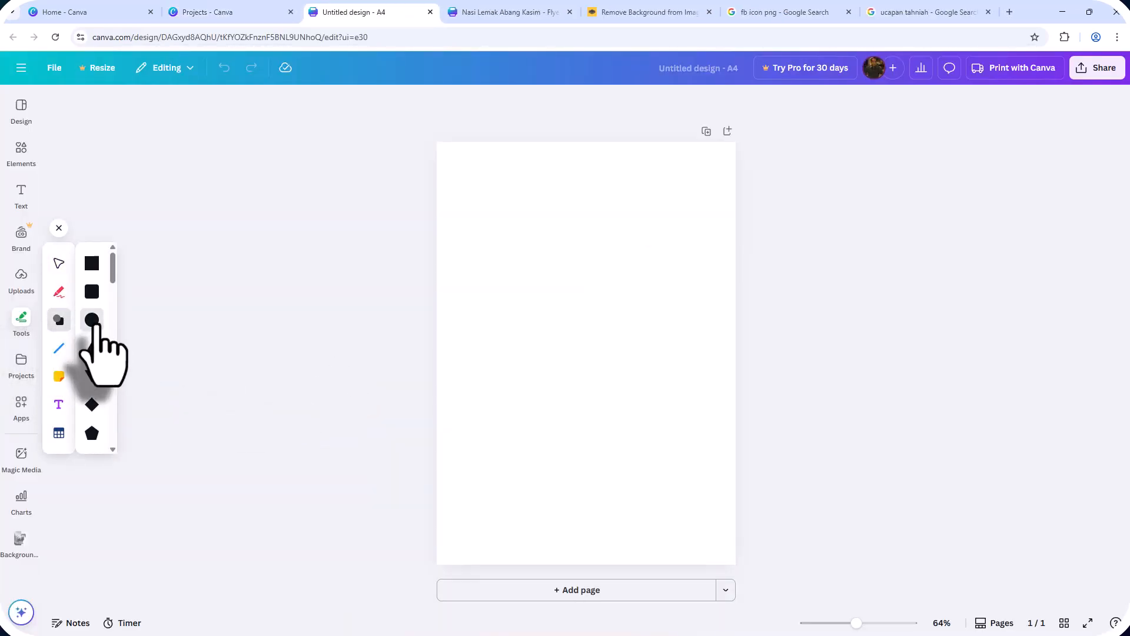
pyautogui.click(91, 321)
pyautogui.scroll(5, 660, 344)
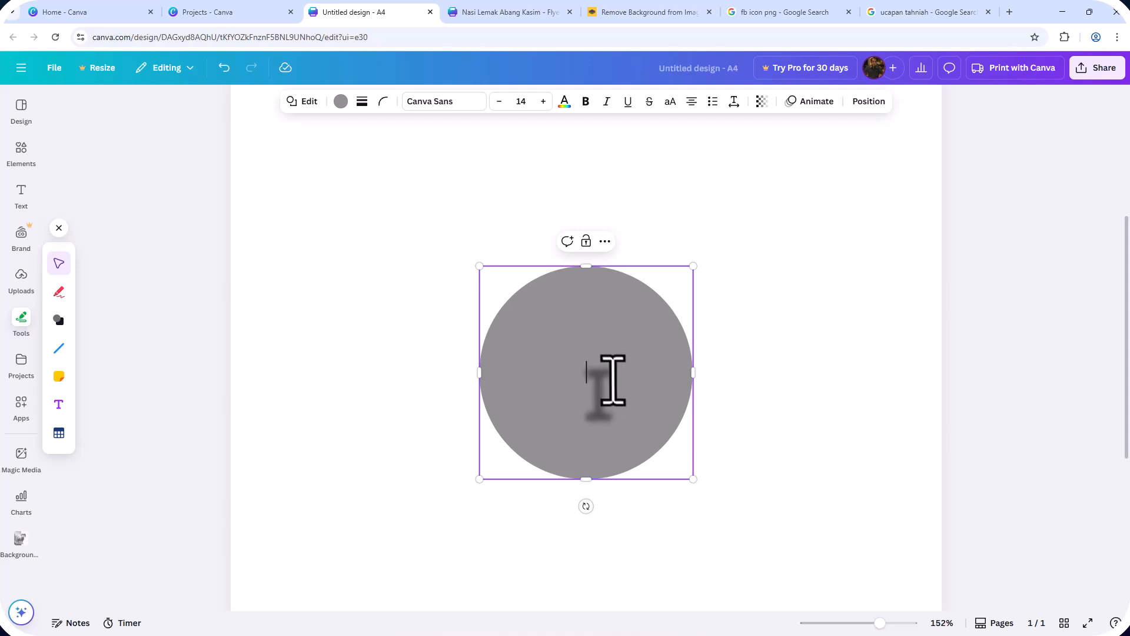
# - Fill the circle with the custom dark green #038948
pyautogui.click(341, 102)
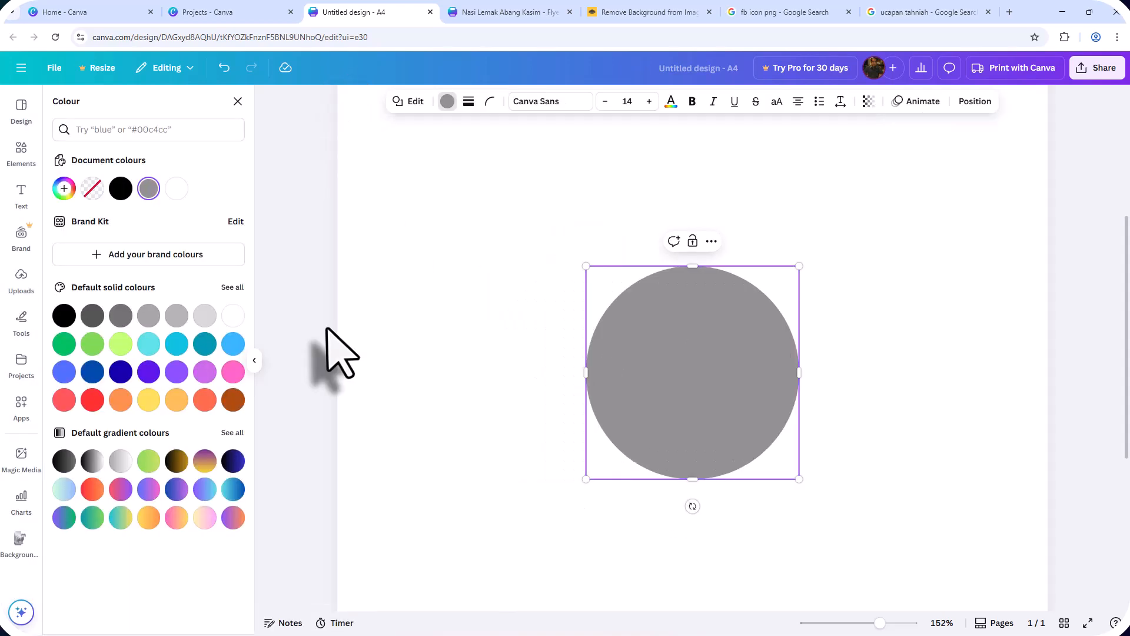
pyautogui.click(63, 343)
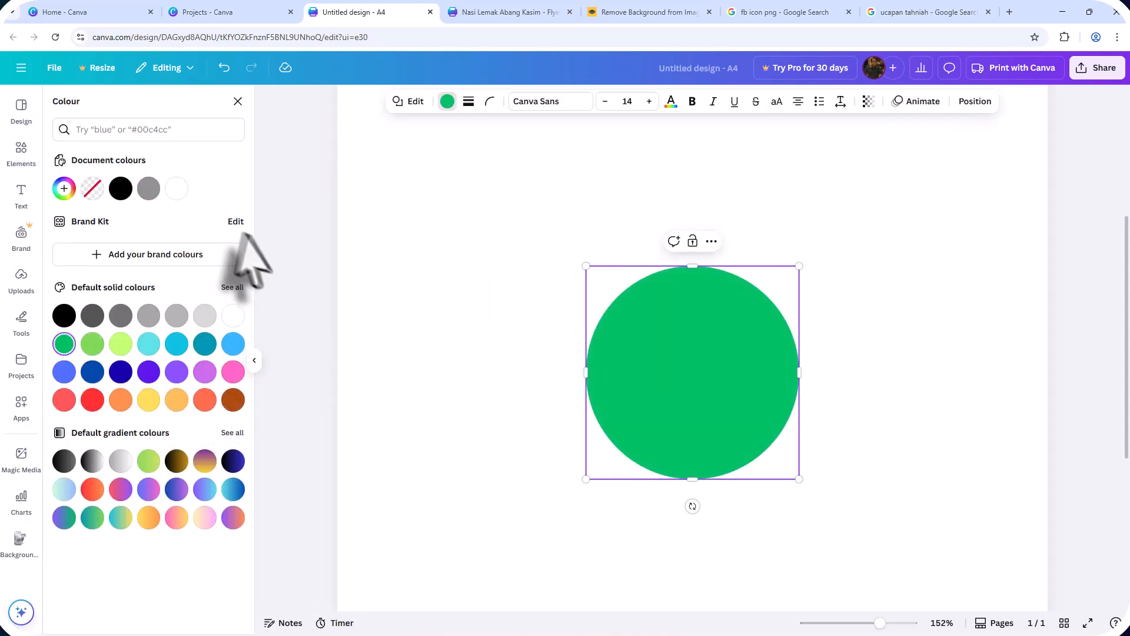
pyautogui.click(63, 188)
pyautogui.click(219, 273)
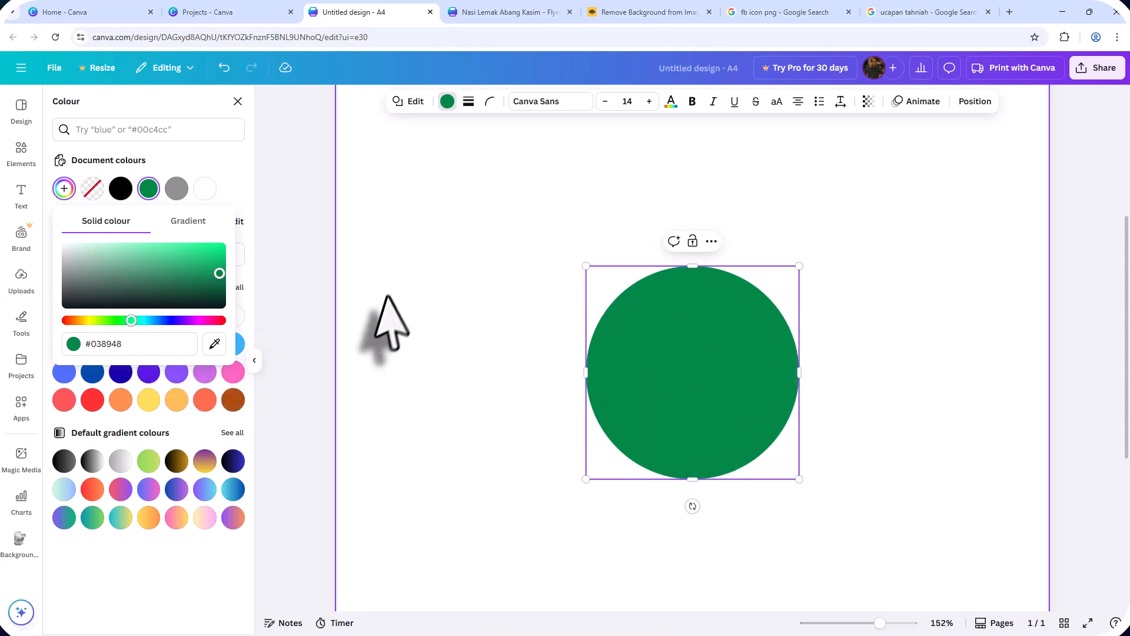
# - Duplicate the dark green circle and fill the copy with the slightly lighter green #04964F
pyautogui.click(715, 277)
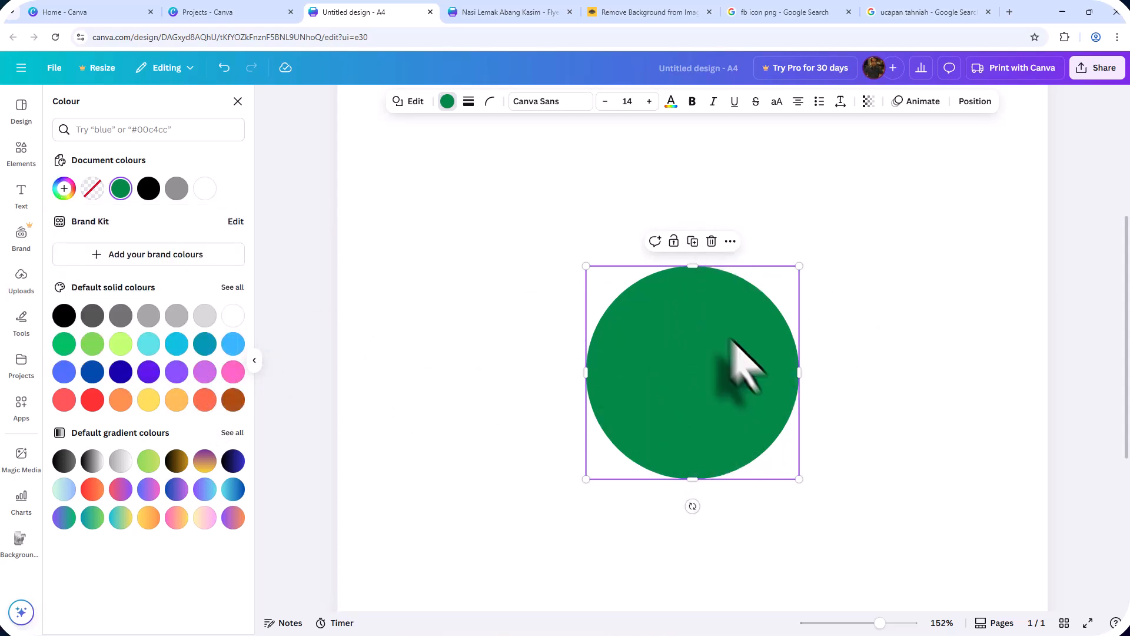
pyautogui.click(694, 242)
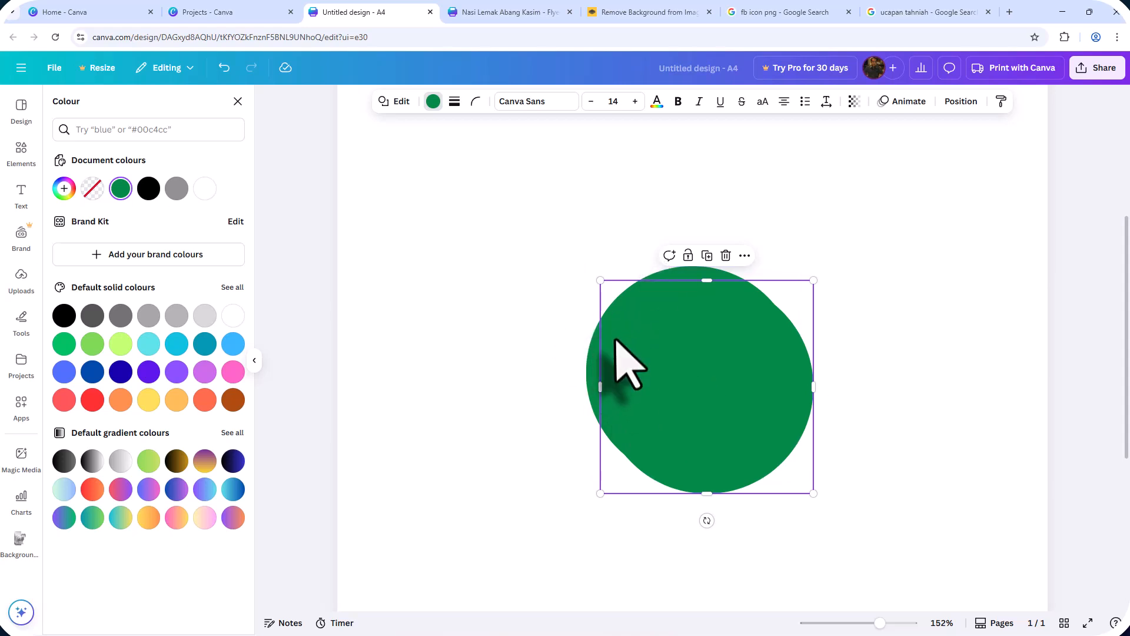
pyautogui.click(65, 190)
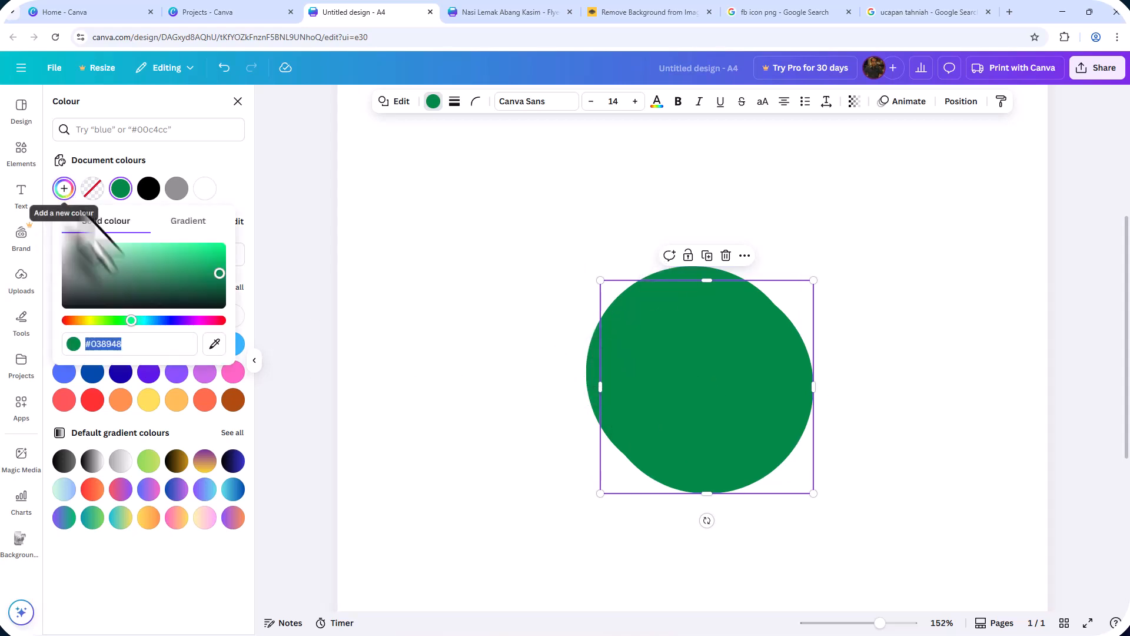
pyautogui.click(218, 273)
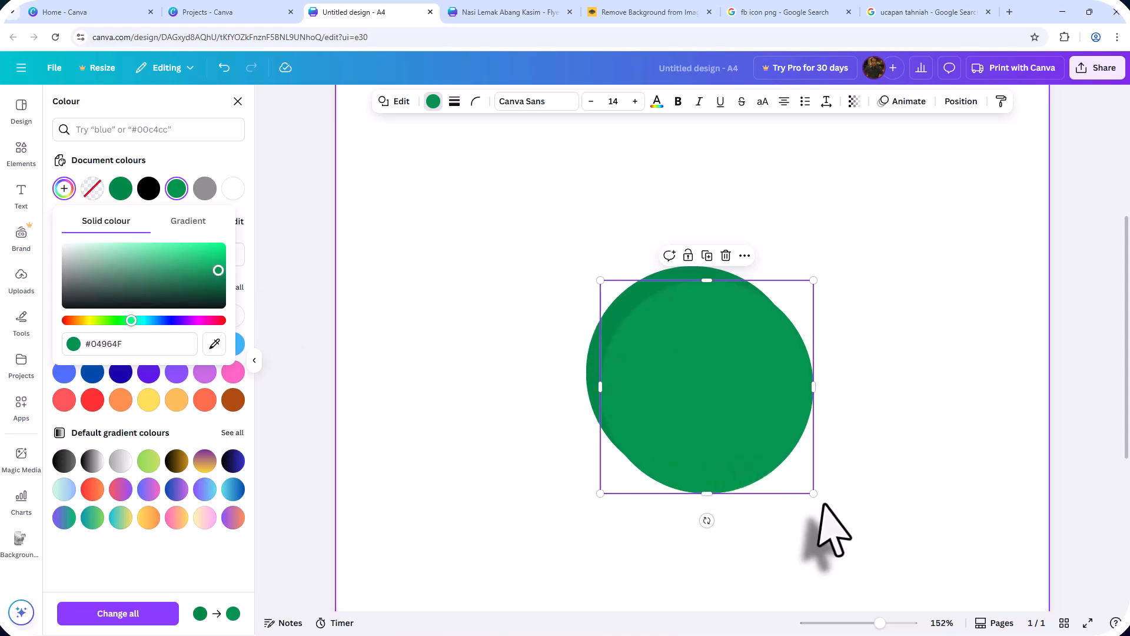
# - Shrink the second circle slightly and align it centred on the bottom edge of the first circle
pyautogui.moveTo(814, 494); pyautogui.dragTo(784, 465)
pyautogui.moveTo(687, 378); pyautogui.dragTo(688, 373)
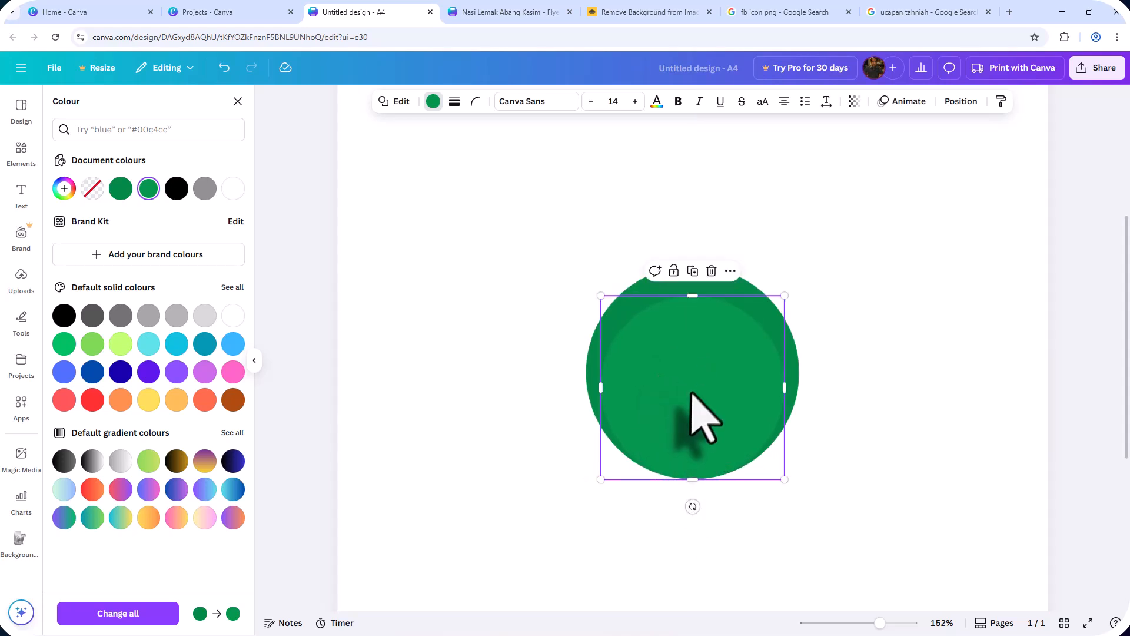
pyautogui.moveTo(718, 395); pyautogui.dragTo(718, 393)
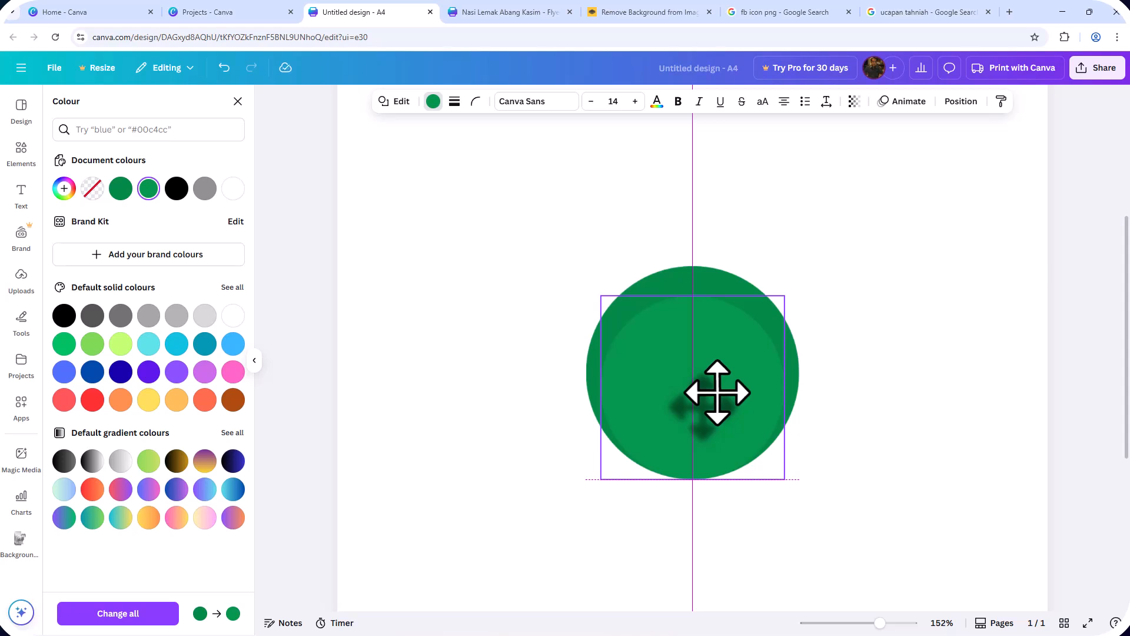
pyautogui.moveTo(717, 393); pyautogui.dragTo(717, 392)
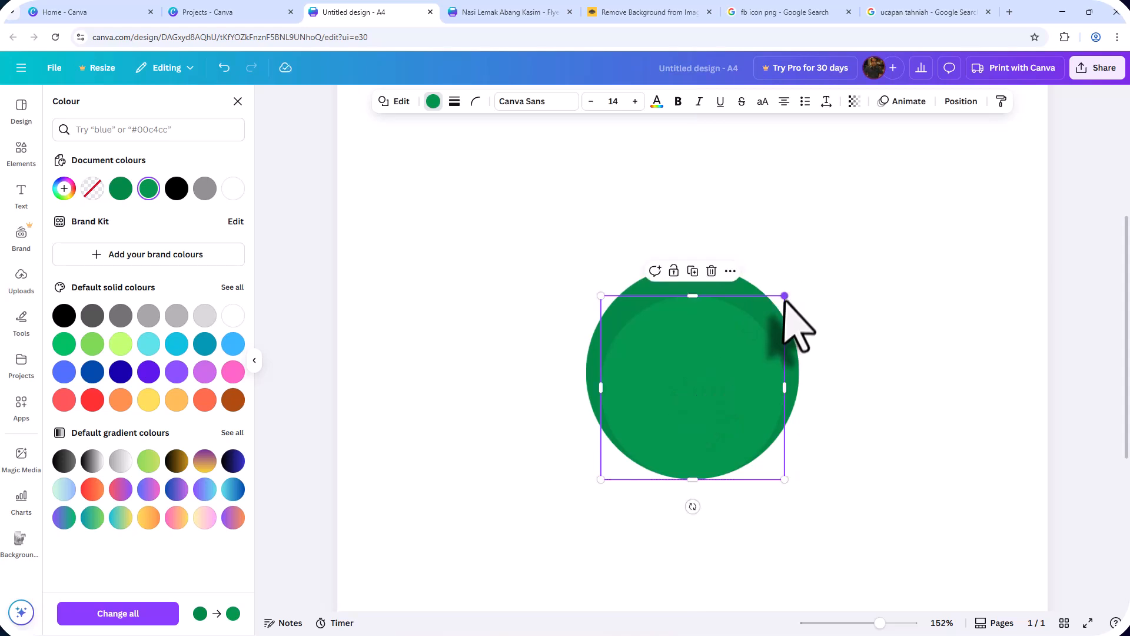
pyautogui.moveTo(784, 296); pyautogui.dragTo(799, 281)
pyautogui.moveTo(748, 341); pyautogui.dragTo(742, 338)
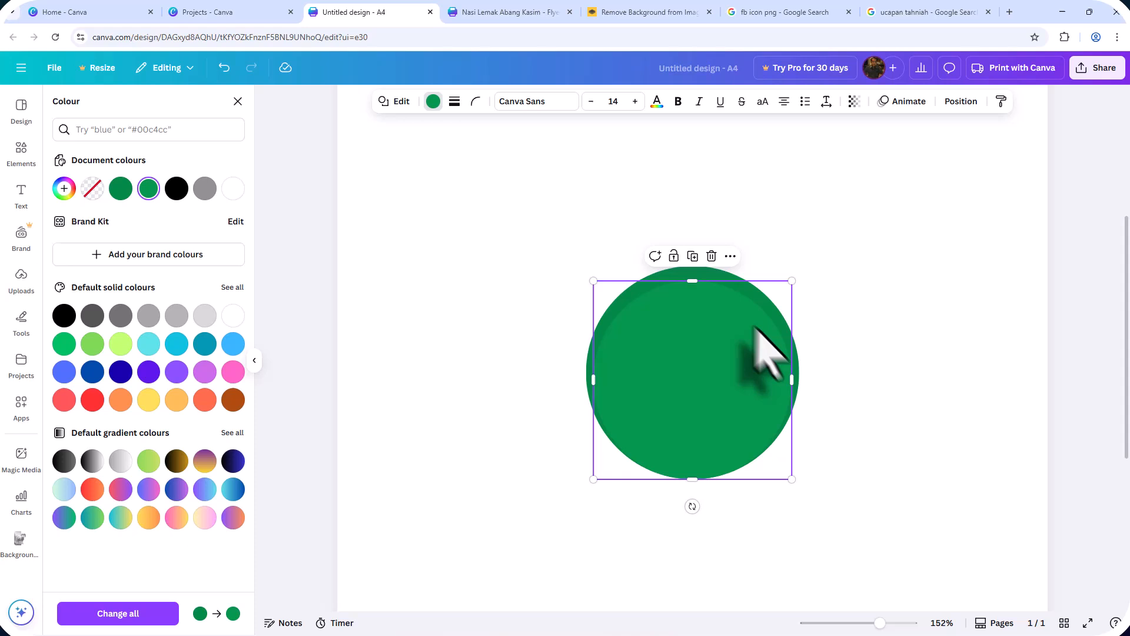
# - Duplicate the second circle and fill the copy with the lighter green #06A658
pyautogui.click(692, 256)
pyautogui.click(63, 189)
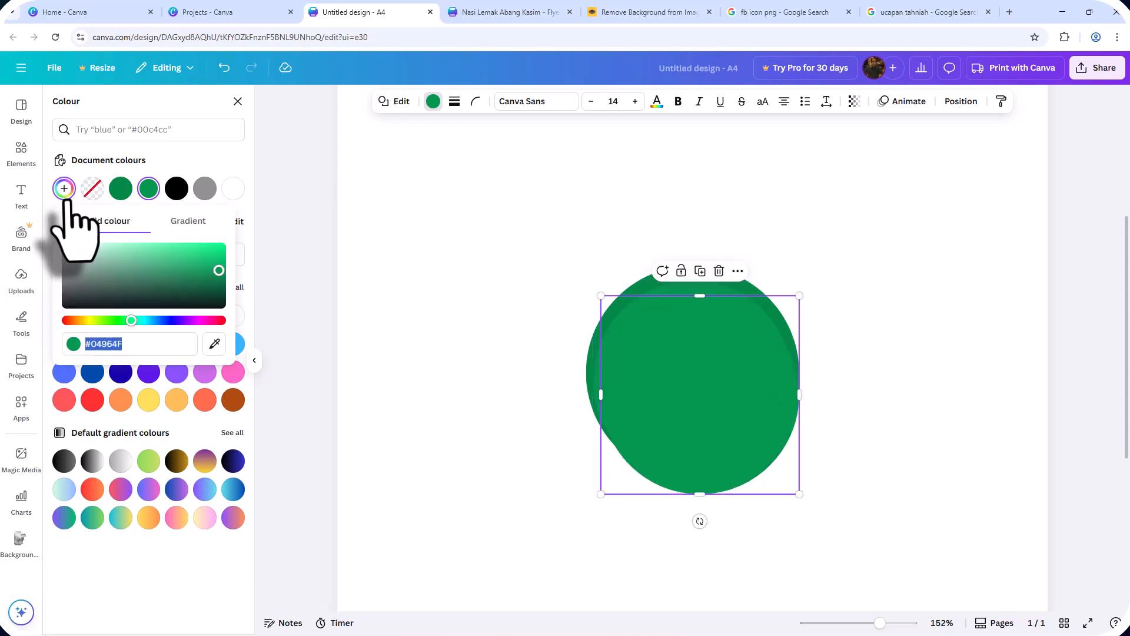
pyautogui.click(216, 268)
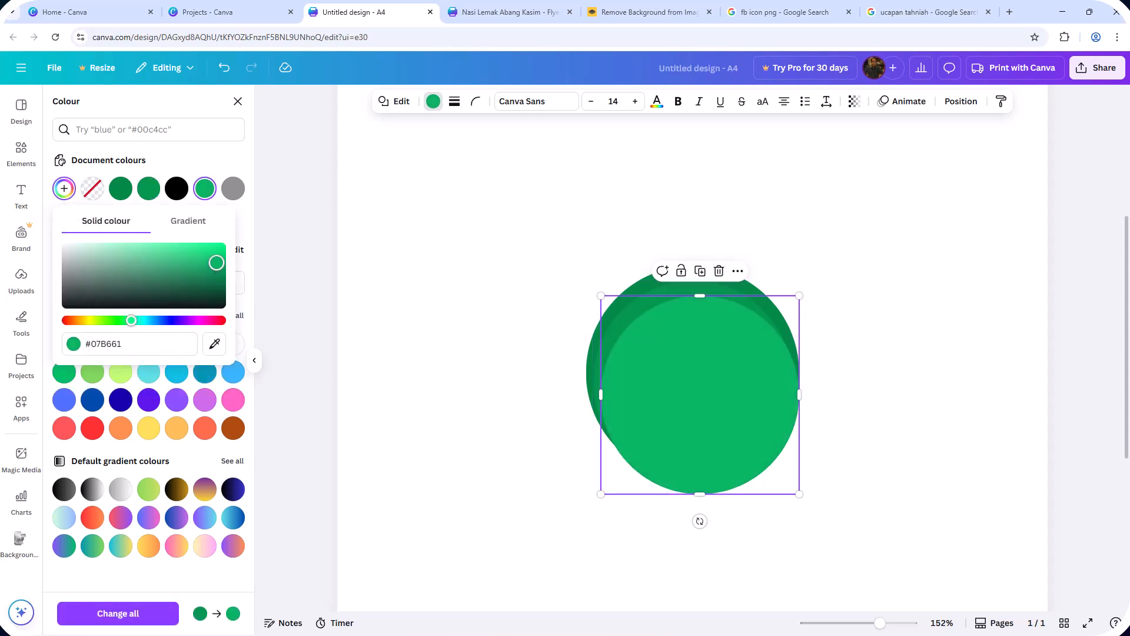
pyautogui.moveTo(216, 263); pyautogui.dragTo(216, 267)
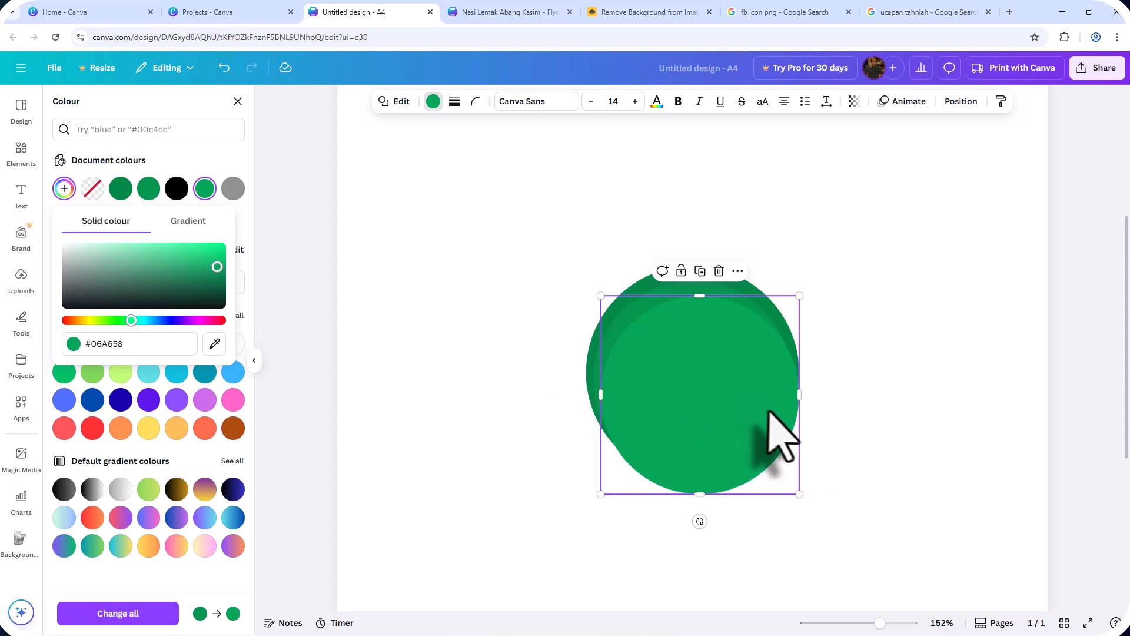
# - Shrink the third circle and align it centred on the bottom edge of the stacked circles
pyautogui.click(719, 408)
pyautogui.moveTo(719, 408); pyautogui.dragTo(714, 383)
pyautogui.moveTo(792, 281); pyautogui.dragTo(779, 294)
pyautogui.moveTo(724, 356); pyautogui.dragTo(730, 349)
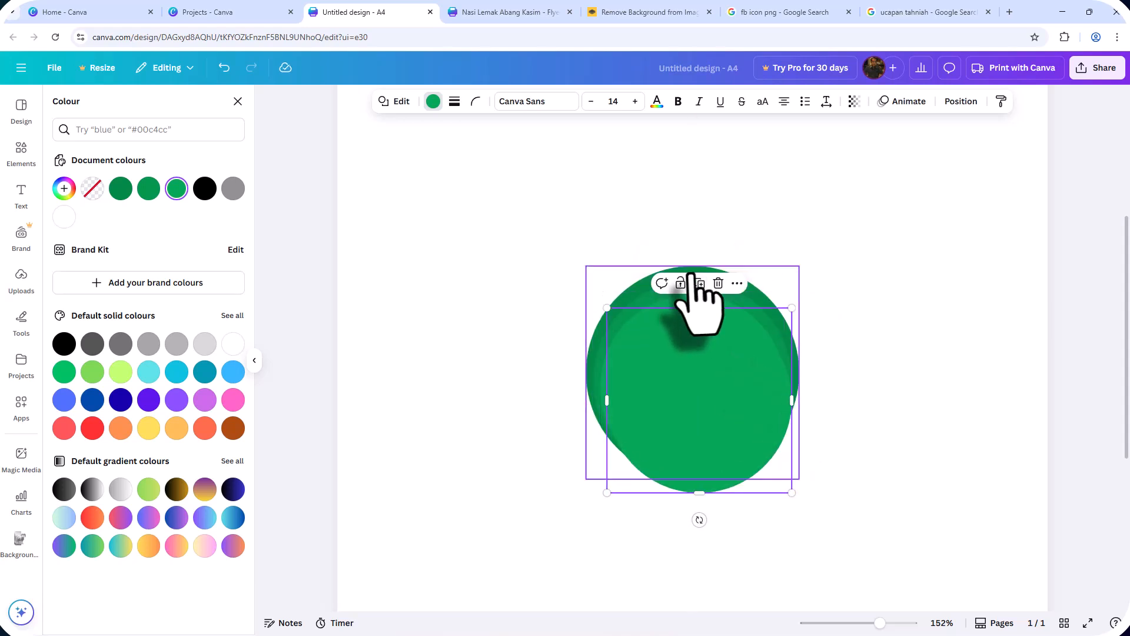
# - Add a smaller copy of the third circle filled with #01B85F, centred on the stack's bottom edge
pyautogui.click(699, 283)
pyautogui.click(65, 188)
pyautogui.click(220, 263)
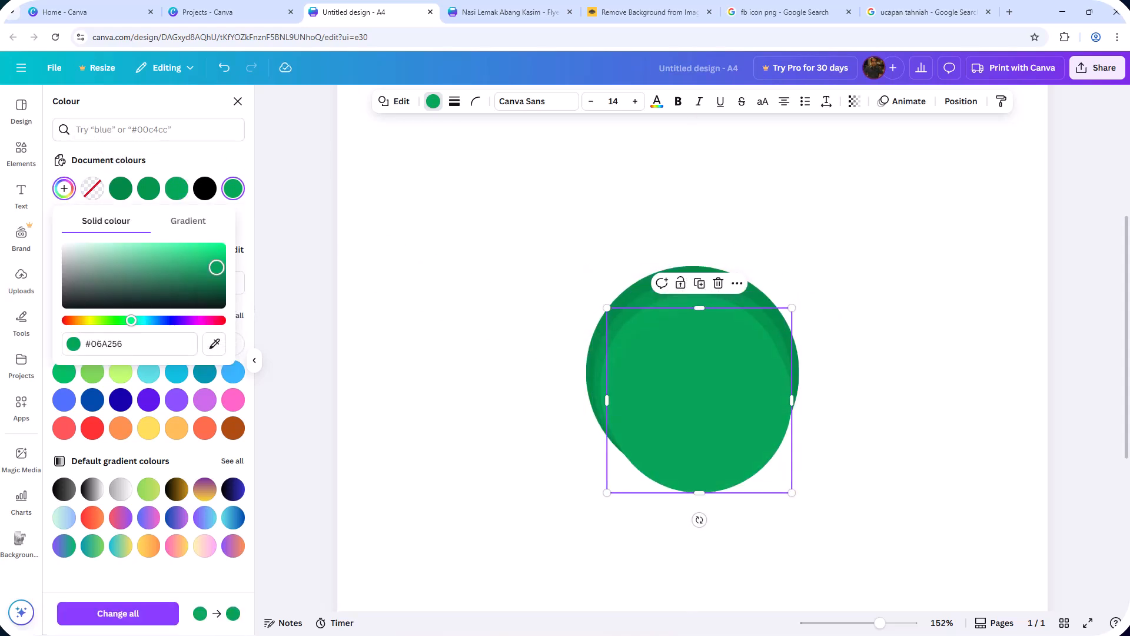
pyautogui.moveTo(792, 493)
pyautogui.mouseDown()
pyautogui.moveTo(770, 487)
pyautogui.moveTo(778, 478)
pyautogui.mouseUp()
pyautogui.moveTo(707, 394); pyautogui.dragTo(724, 404)
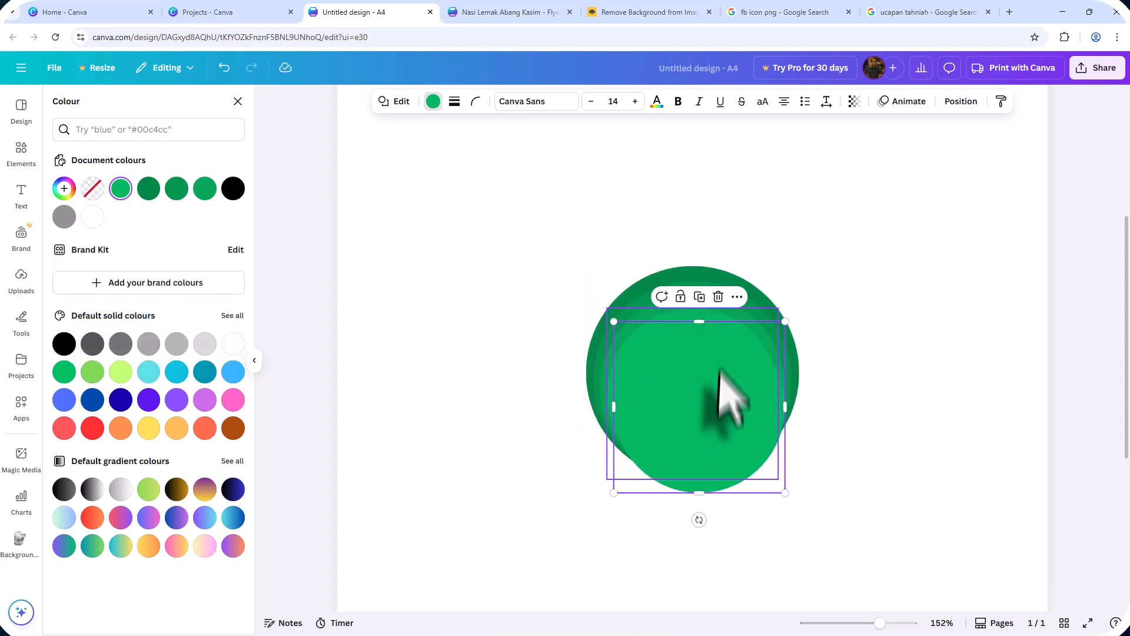
# - Make the fifth circle smaller than the fourth, fill it with #01CB68 and centre it on the stack's bottom edge
pyautogui.moveTo(786, 492); pyautogui.dragTo(778, 486)
pyautogui.click(65, 188)
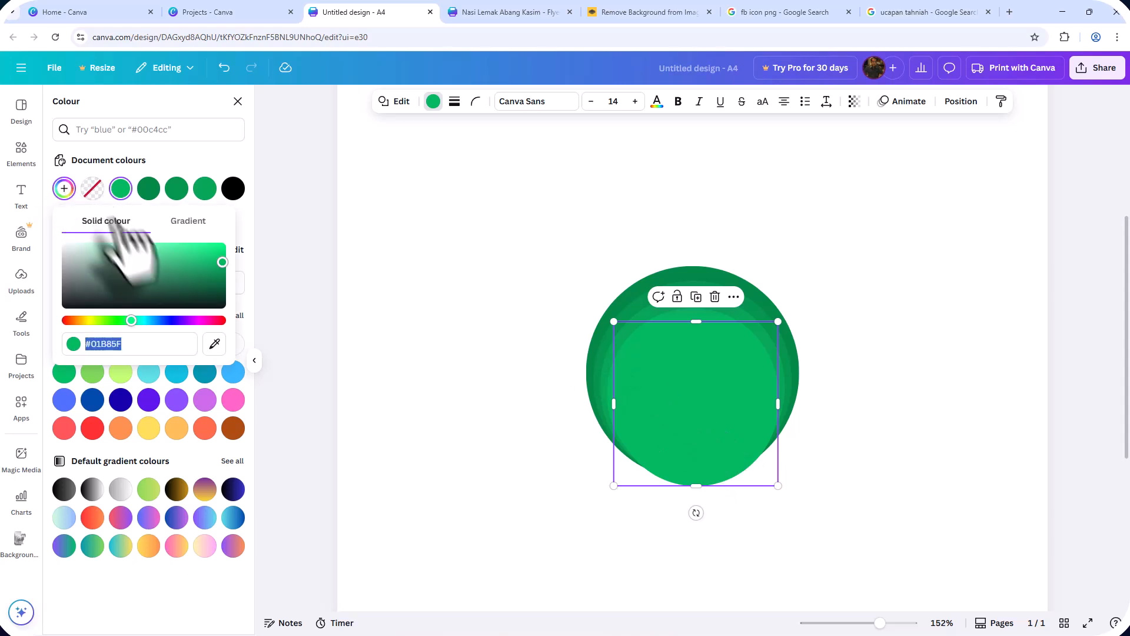
pyautogui.moveTo(223, 262); pyautogui.dragTo(222, 258)
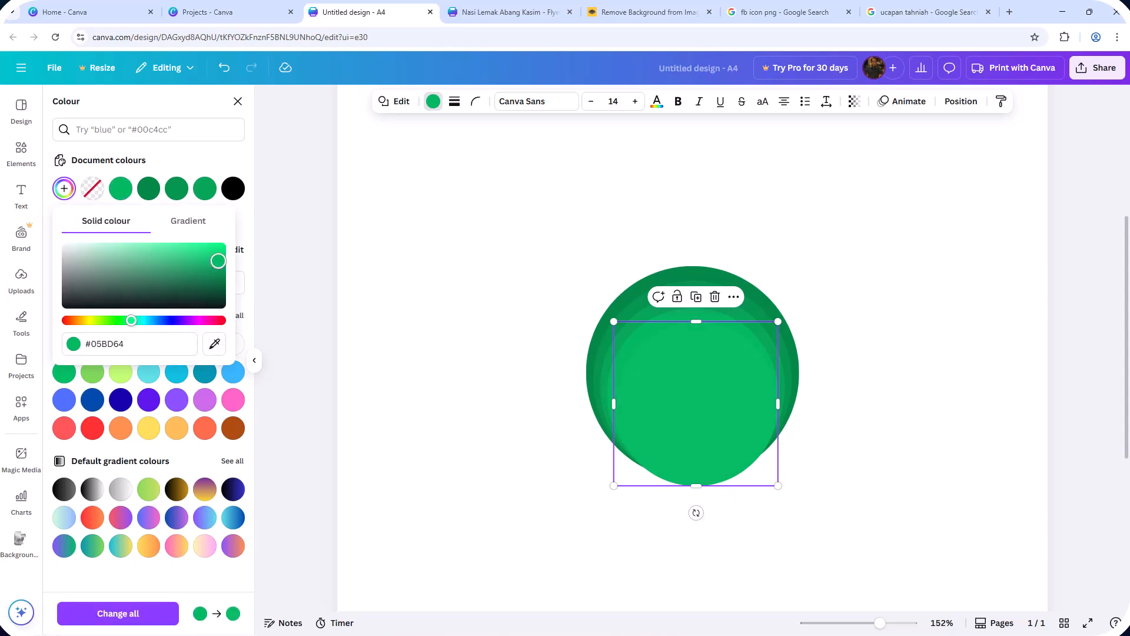
pyautogui.click(776, 486)
pyautogui.moveTo(706, 406); pyautogui.dragTo(707, 409)
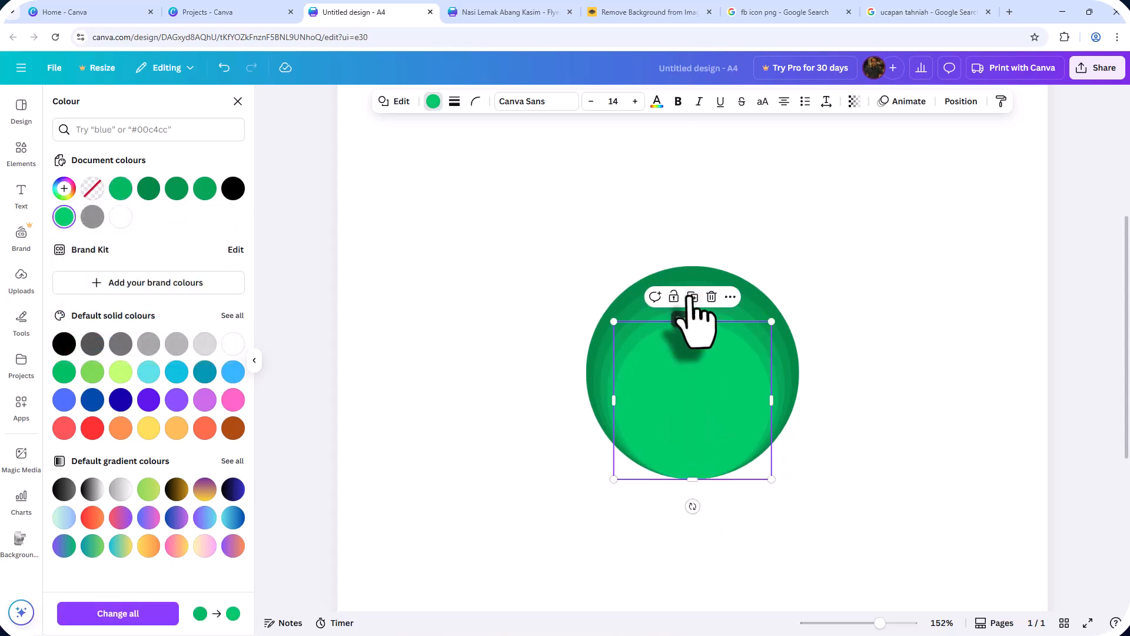
# - Give the sixth circle a brighter green fill, shrink it and centre it on the stack's bottom edge
pyautogui.click(64, 189)
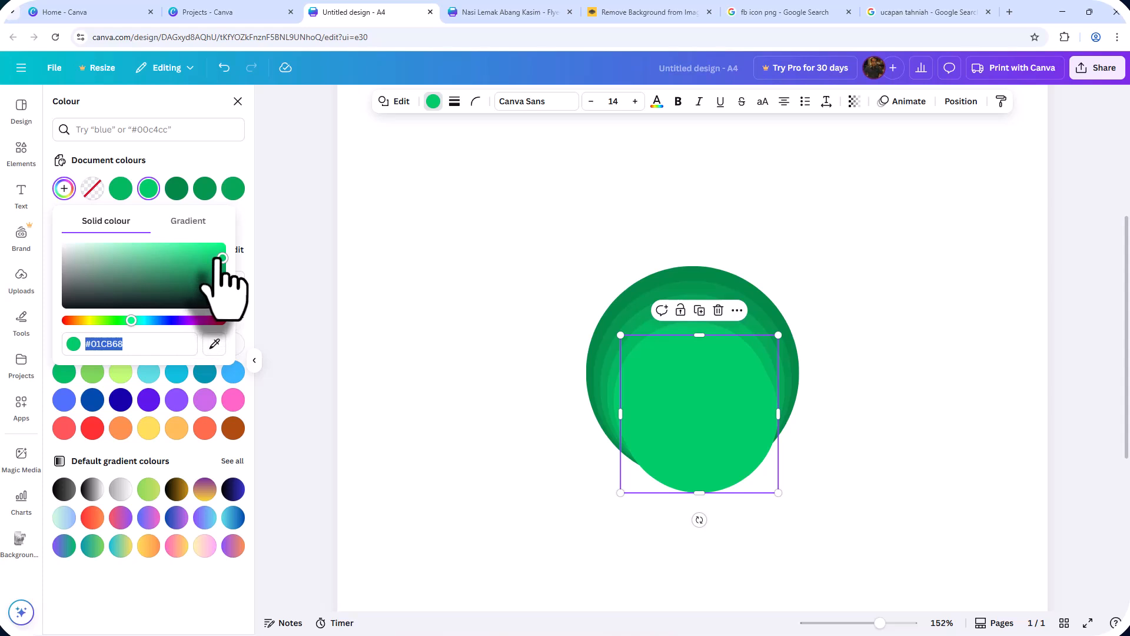
pyautogui.moveTo(222, 259); pyautogui.dragTo(216, 256)
pyautogui.moveTo(774, 333); pyautogui.dragTo(763, 343)
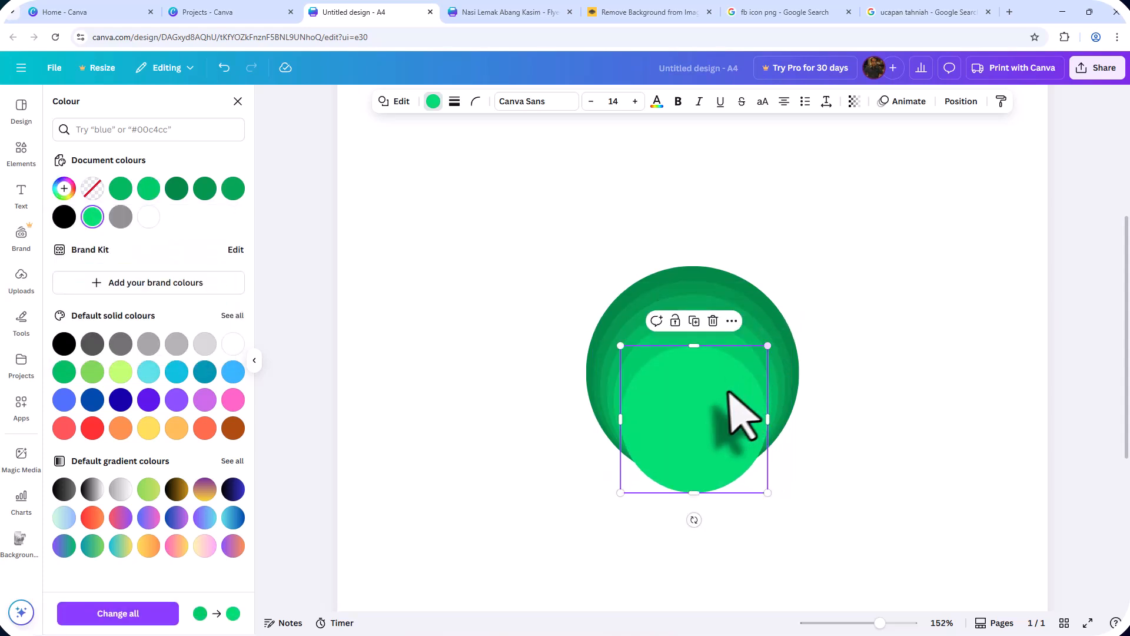
pyautogui.moveTo(724, 386); pyautogui.dragTo(722, 373)
# - Add a seventh circle as a smaller, brighter green copy of the sixth, aligned with the bottom of the stack
pyautogui.click(694, 308)
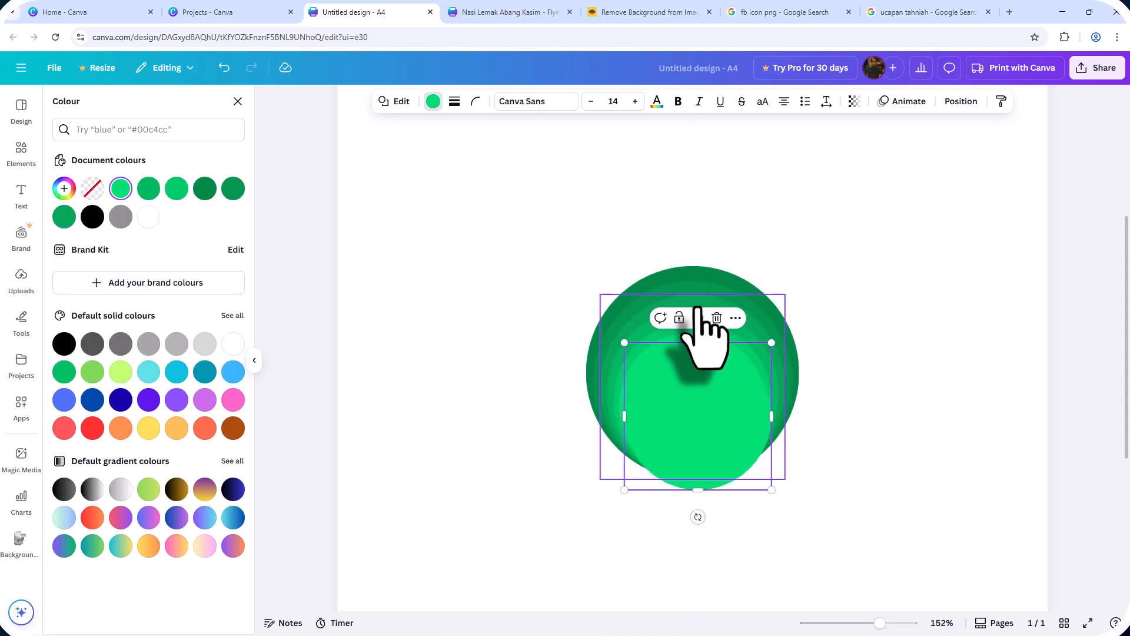
pyautogui.click(64, 188)
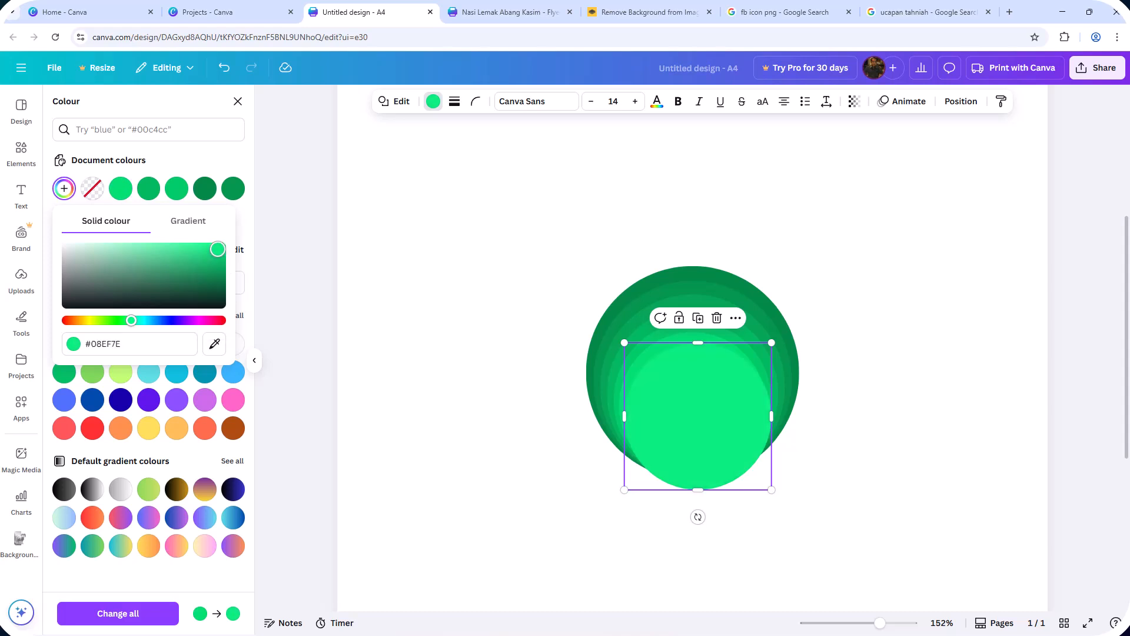
pyautogui.moveTo(769, 343)
pyautogui.mouseDown()
pyautogui.moveTo(751, 361)
pyautogui.moveTo(760, 352)
pyautogui.mouseUp()
pyautogui.moveTo(702, 394)
pyautogui.mouseDown()
pyautogui.moveTo(702, 376)
pyautogui.moveTo(696, 386)
pyautogui.mouseUp()
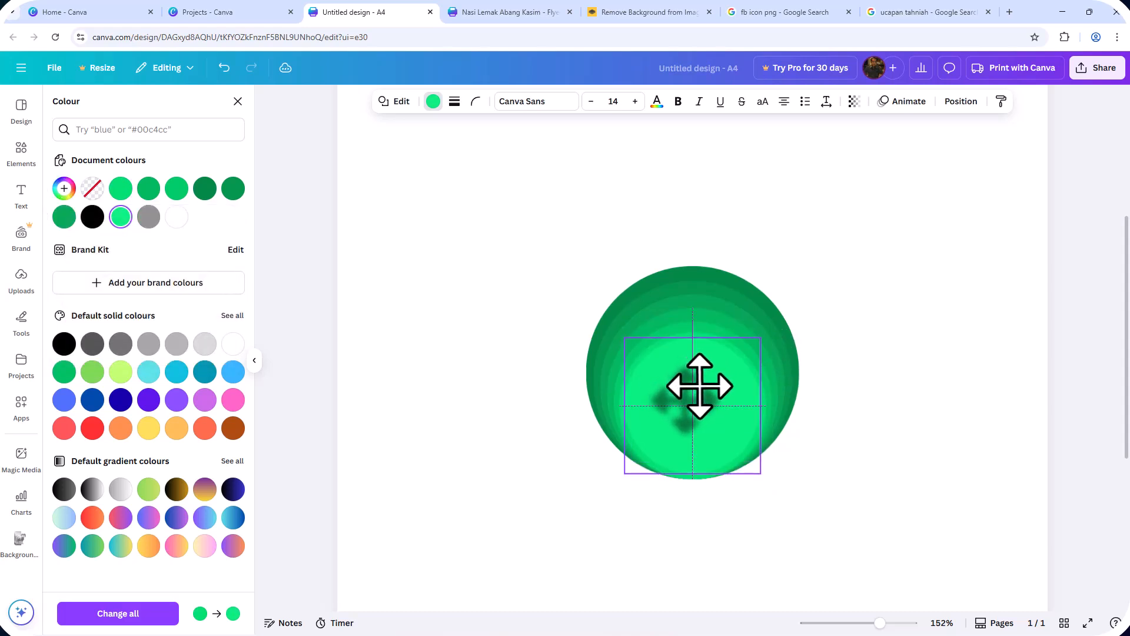
# - Add an eighth, smallest circle as a copy of the seventh in the brightest green, aligned with the bottom of the stack
pyautogui.scroll(5, 696, 386)
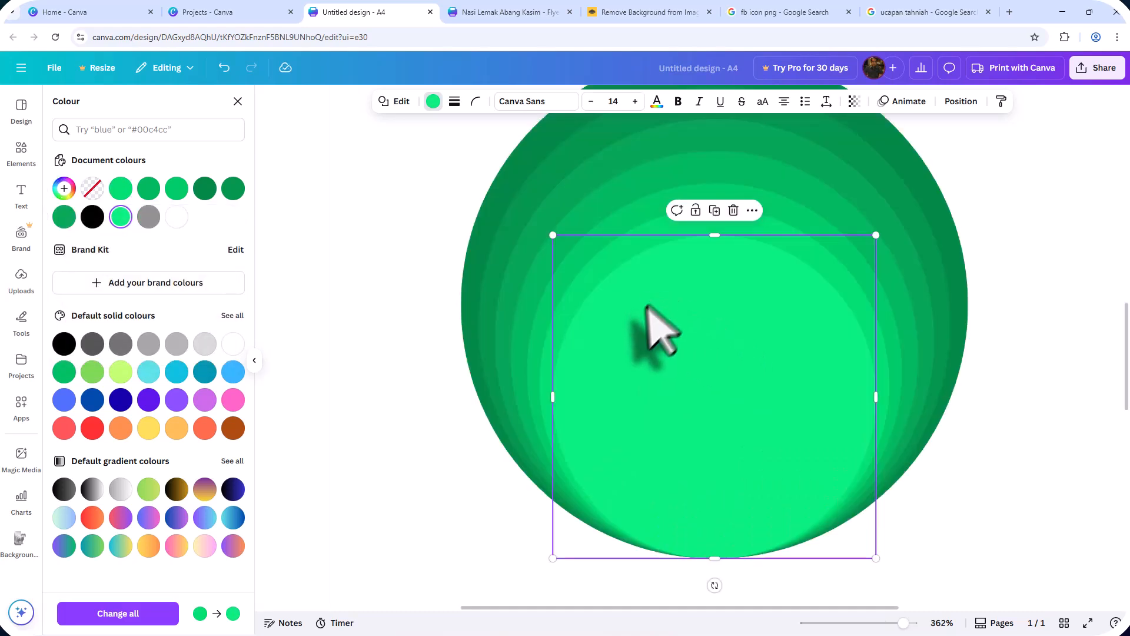
pyautogui.click(714, 210)
pyautogui.click(64, 189)
pyautogui.moveTo(200, 259)
pyautogui.mouseDown()
pyautogui.moveTo(220, 245)
pyautogui.moveTo(206, 247)
pyautogui.mouseUp()
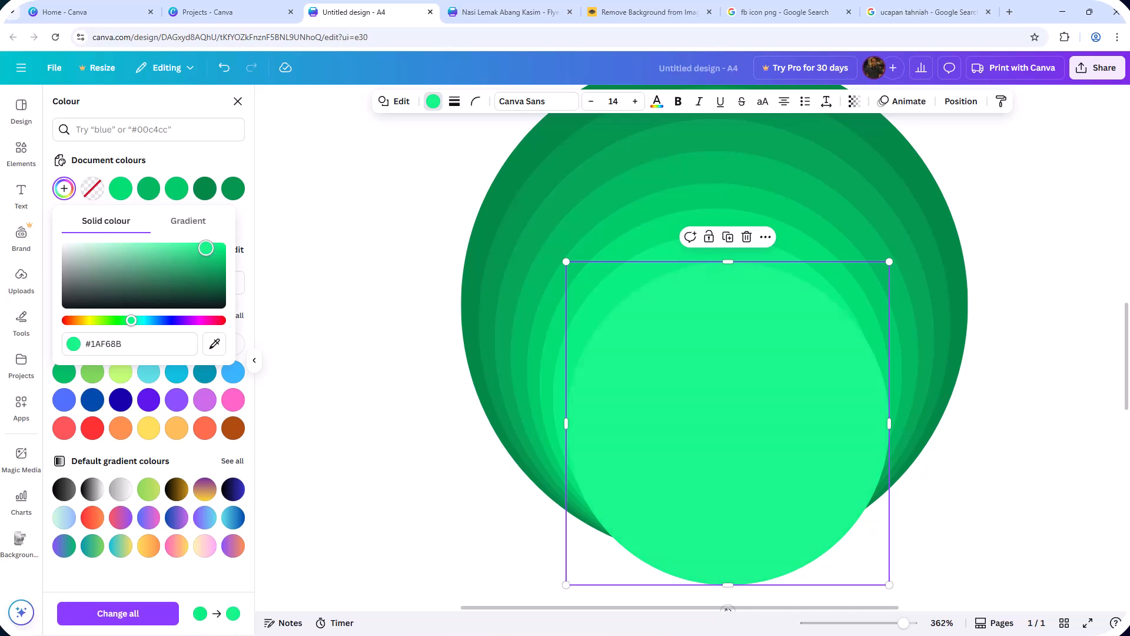
pyautogui.moveTo(889, 261); pyautogui.dragTo(876, 274)
pyautogui.moveTo(787, 339); pyautogui.dragTo(789, 316)
# - Select all the stacked green circles and group them
pyautogui.click(996, 390)
pyautogui.scroll(-3, 997, 390)
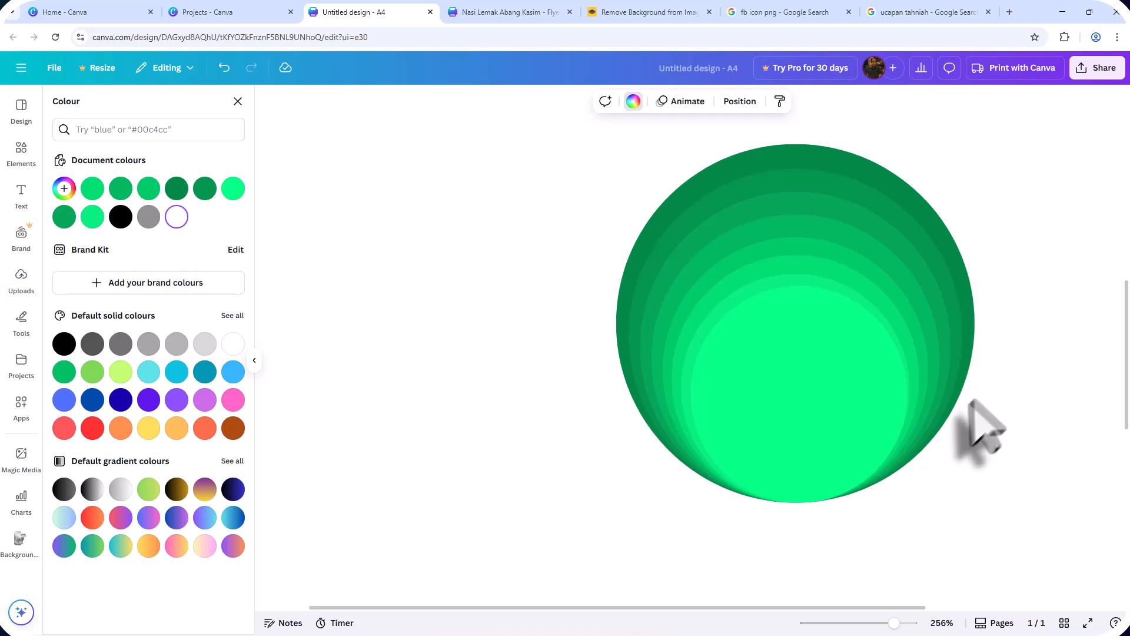
pyautogui.moveTo(544, 184); pyautogui.dragTo(1023, 522)
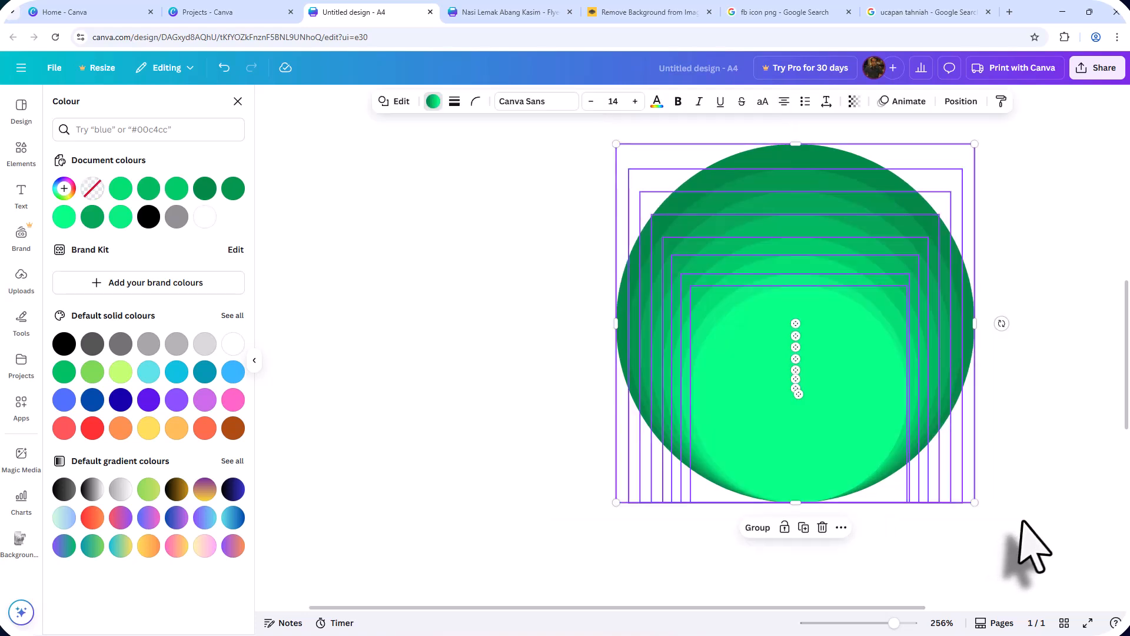
pyautogui.click(758, 528)
# - Reposition the grouped circles near the middle of the page and enlarge the group slightly
pyautogui.scroll(-3, 668, 291)
pyautogui.moveTo(612, 248); pyautogui.dragTo(694, 328)
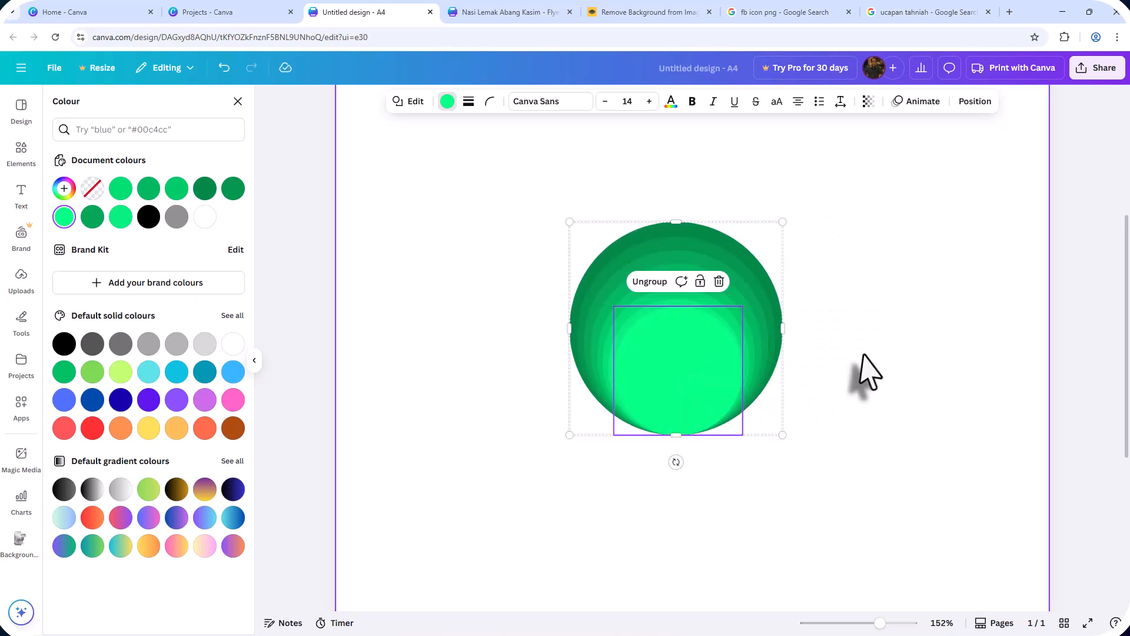
pyautogui.click(866, 373)
pyautogui.moveTo(701, 379); pyautogui.dragTo(678, 345)
pyautogui.click(870, 399)
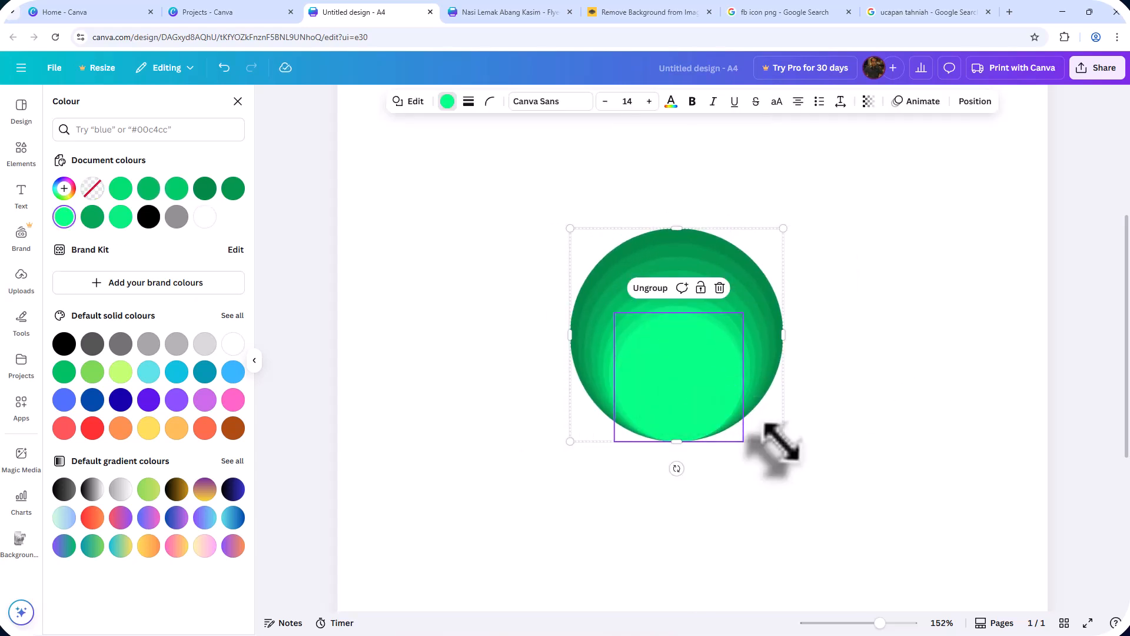
pyautogui.moveTo(783, 445); pyautogui.dragTo(806, 463)
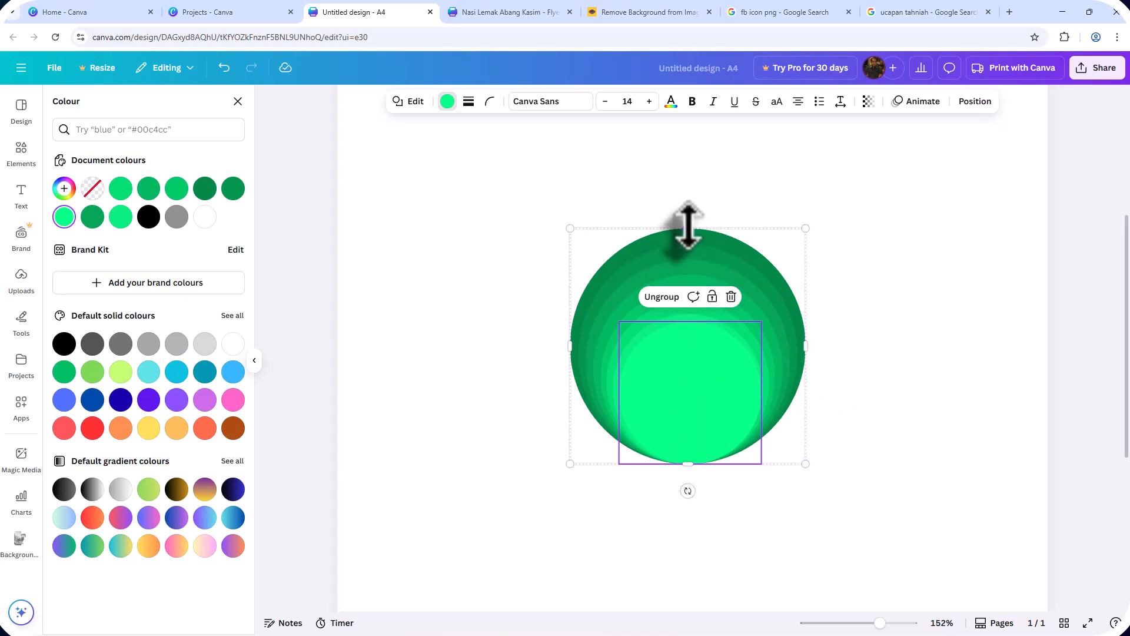
# - Squash the grouped green disc vertically to about half its height and rotate it 180° so its brightest part faces up
pyautogui.moveTo(688, 228); pyautogui.dragTo(688, 353)
pyautogui.moveTo(688, 491); pyautogui.dragTo(688, 336)
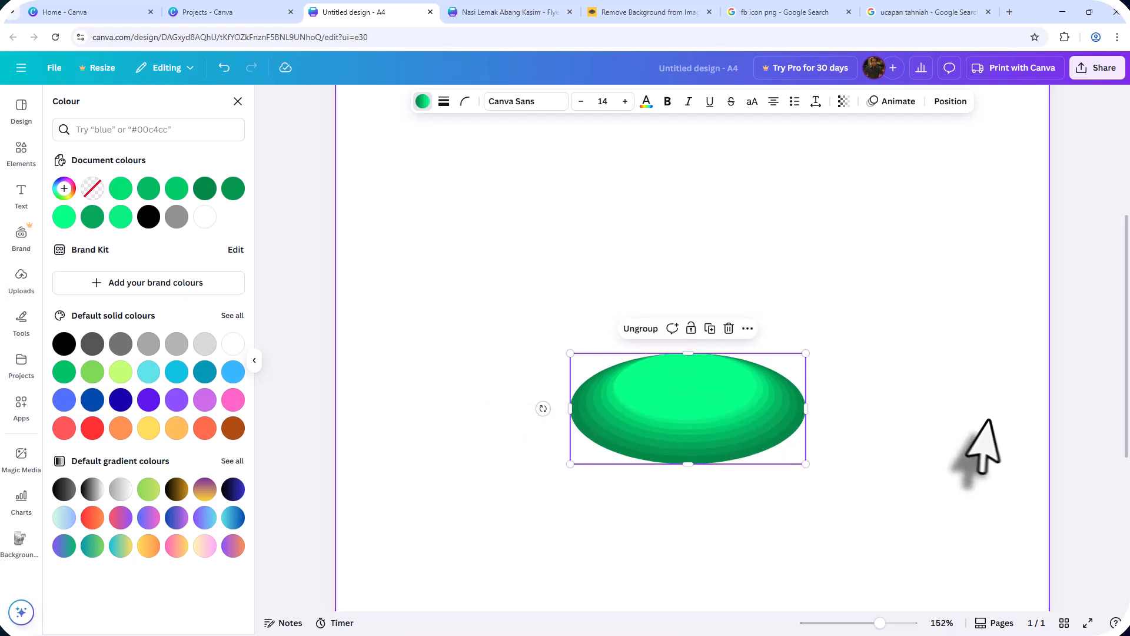
pyautogui.scroll(3, 824, 486)
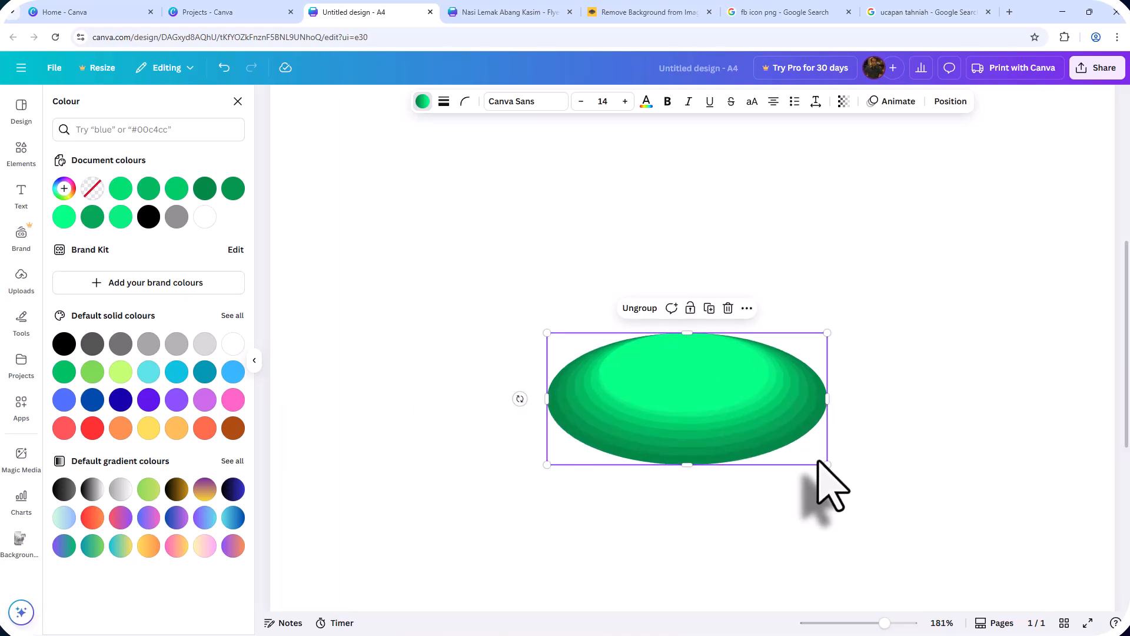
pyautogui.scroll(-5, 803, 465)
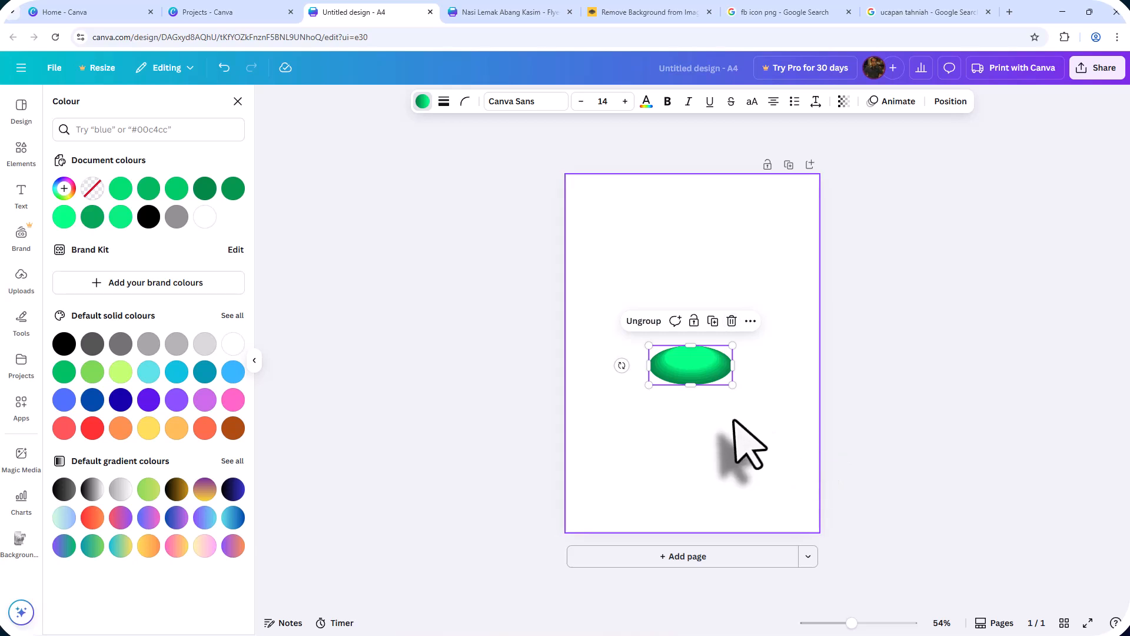
pyautogui.scroll(2, 744, 426)
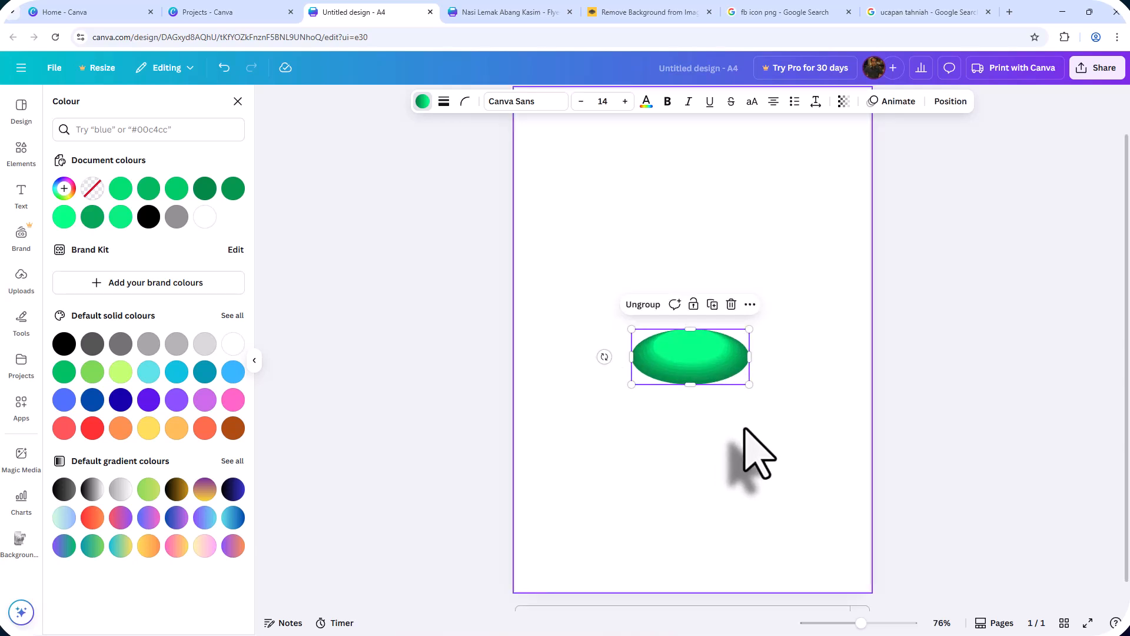
pyautogui.scroll(-1, 744, 428)
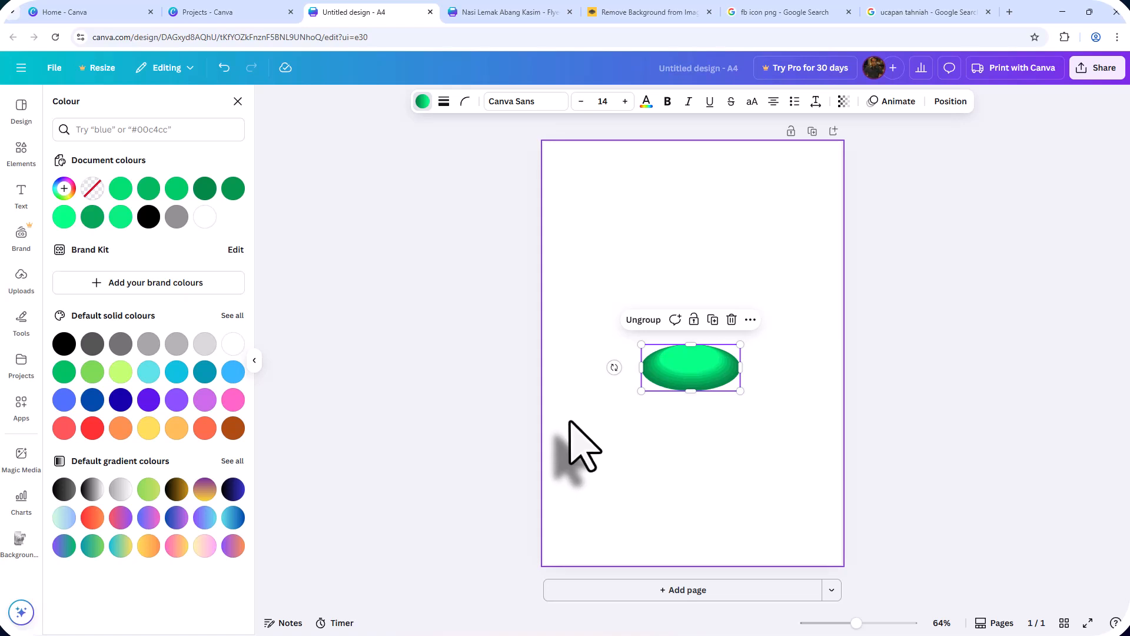
# - Enlarge and widen the green ellipse group until it extends beyond both side edges of the page
pyautogui.moveTo(741, 391); pyautogui.dragTo(1072, 547)
pyautogui.moveTo(641, 446); pyautogui.dragTo(510, 446)
pyautogui.moveTo(759, 402); pyautogui.dragTo(693, 373)
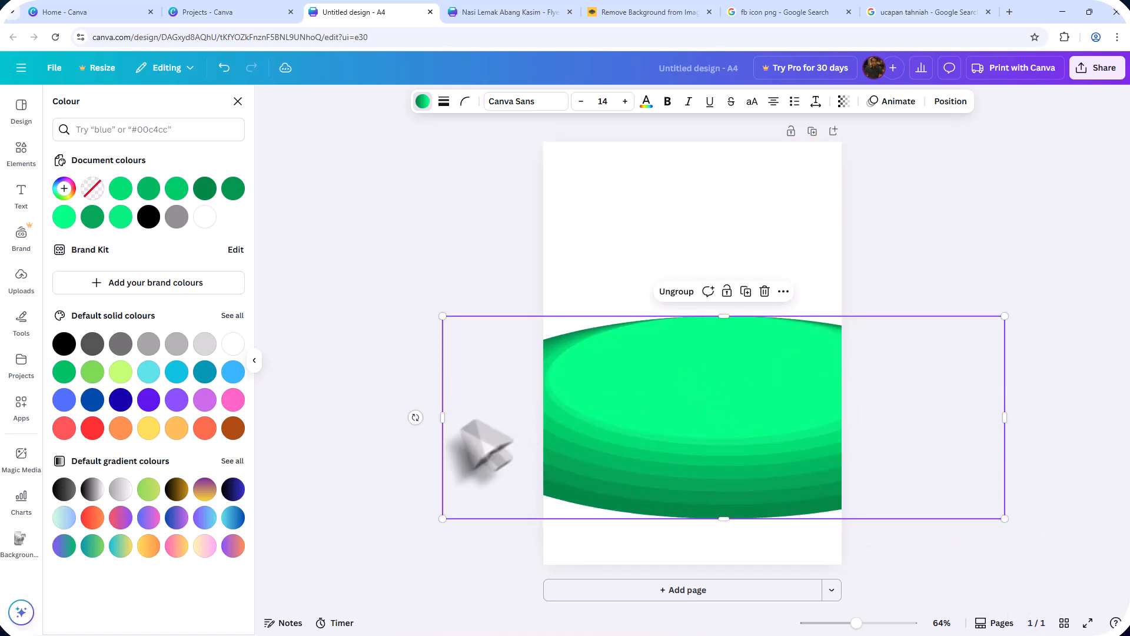
# - Place the ellipse group along the bottom of the page, flatten it slightly and tilt it clockwise so its right side slopes down
pyautogui.moveTo(824, 348); pyautogui.dragTo(736, 411)
pyautogui.moveTo(637, 380); pyautogui.dragTo(639, 428)
pyautogui.moveTo(651, 485); pyautogui.dragTo(677, 478)
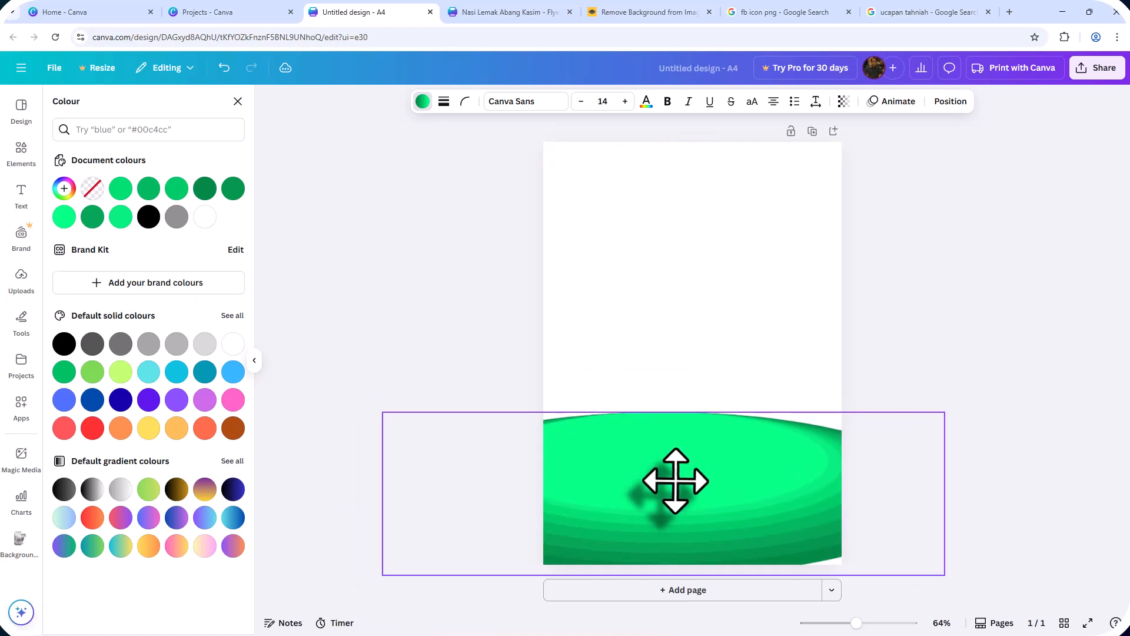
pyautogui.moveTo(356, 493)
pyautogui.mouseDown()
pyautogui.moveTo(367, 458)
pyautogui.moveTo(363, 474)
pyautogui.mouseUp()
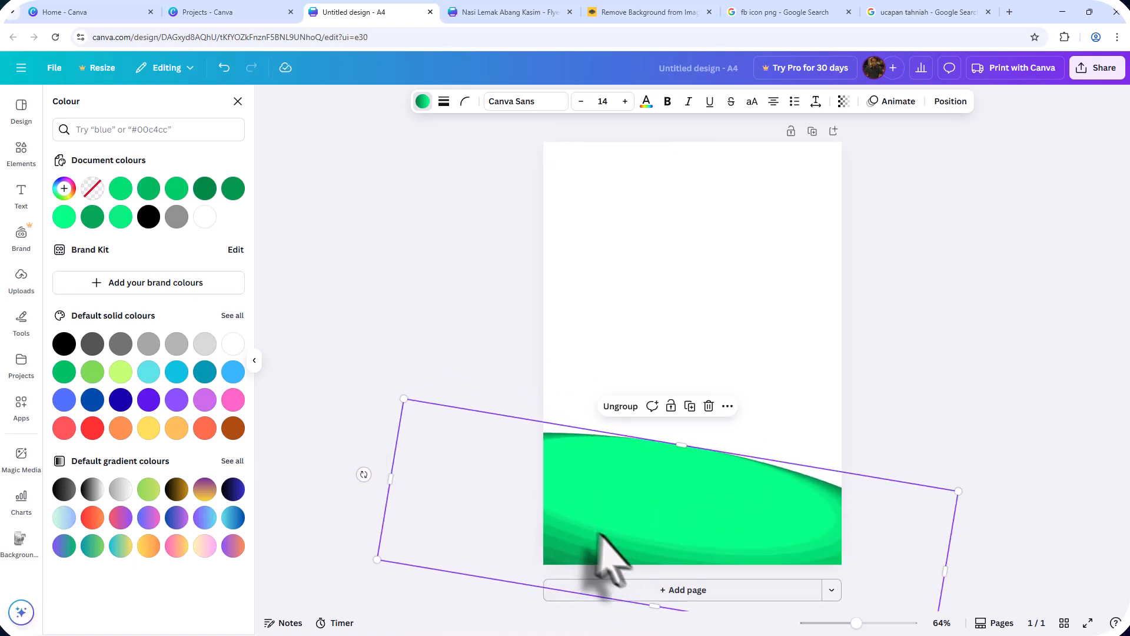
pyautogui.moveTo(760, 522); pyautogui.dragTo(775, 521)
# - Ungroup the ellipses and recolour the smallest, brightest one white
pyautogui.click(635, 406)
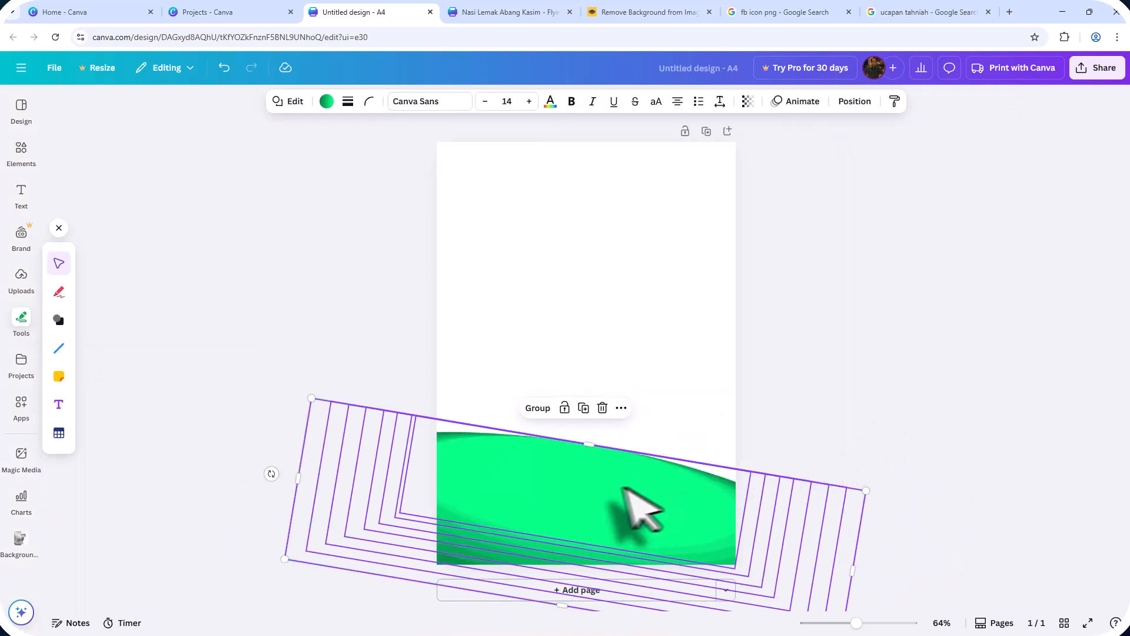
pyautogui.click(630, 442)
pyautogui.click(326, 102)
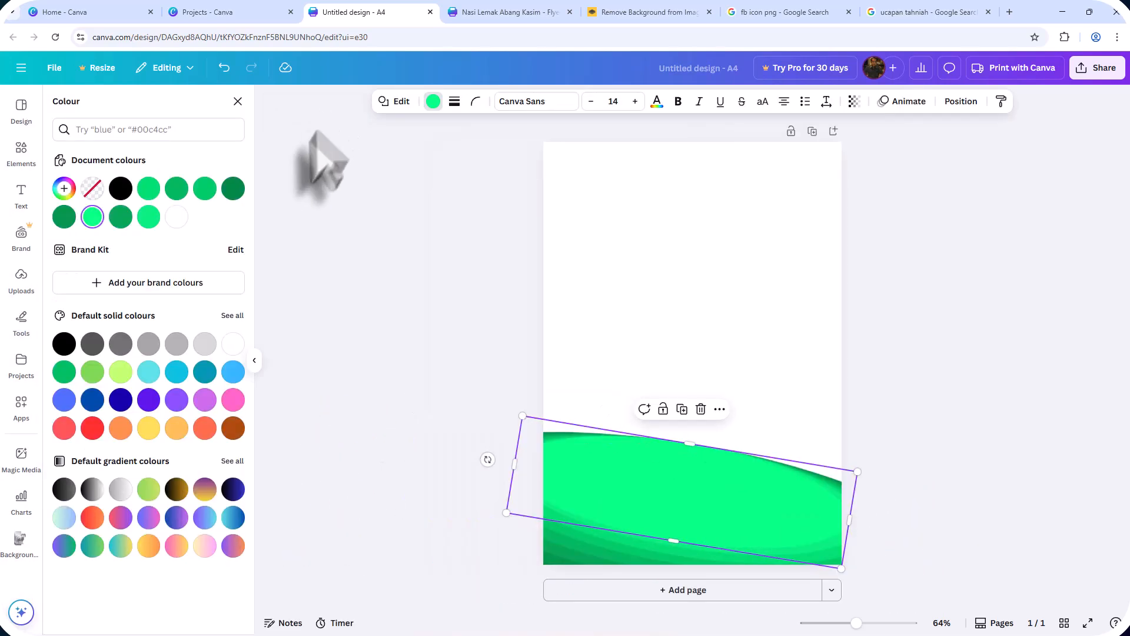
pyautogui.click(174, 217)
pyautogui.click(601, 483)
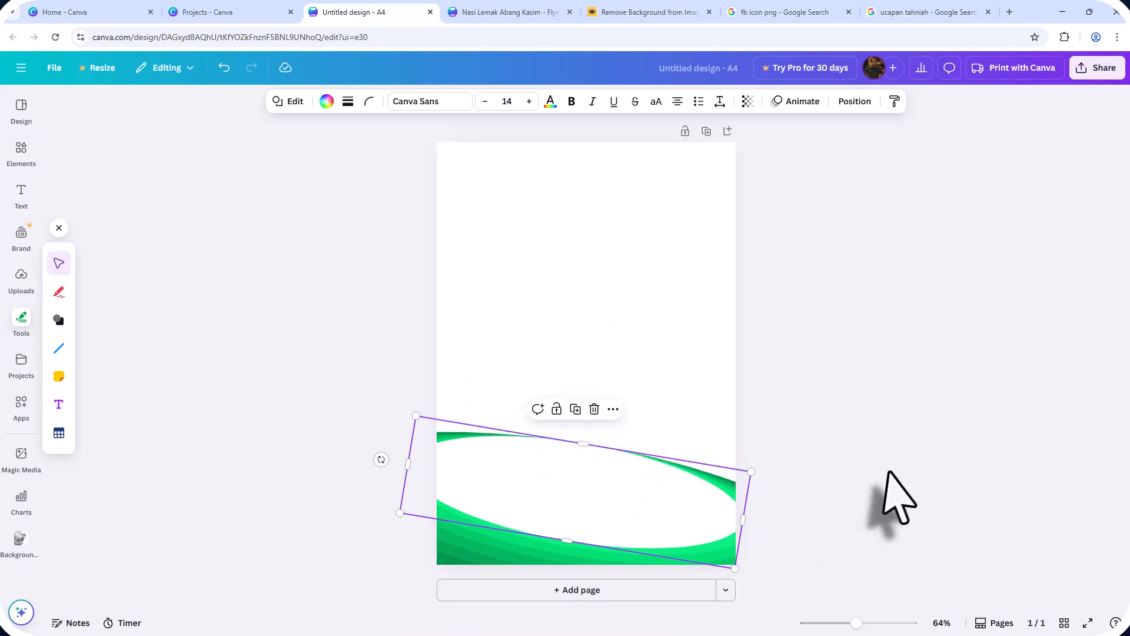
pyautogui.click(883, 492)
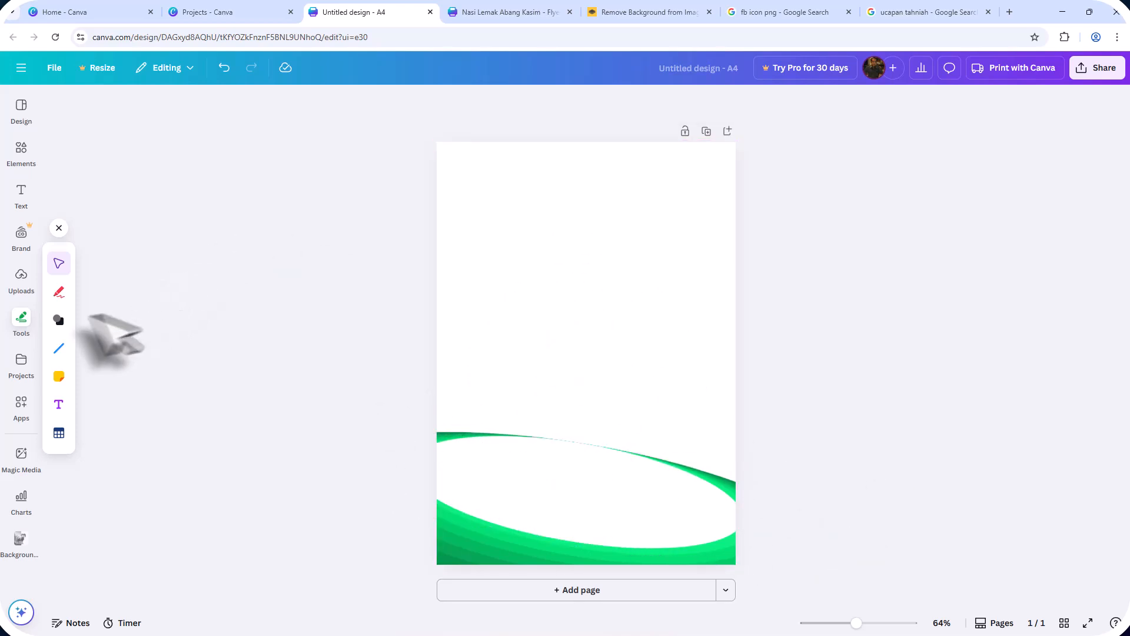
# - Add a rectangle wider than the page and tilt it clockwise to cover the upper rim of the bottom ellipses
pyautogui.click(58, 320)
pyautogui.click(93, 264)
pyautogui.moveTo(565, 362); pyautogui.dragTo(785, 424)
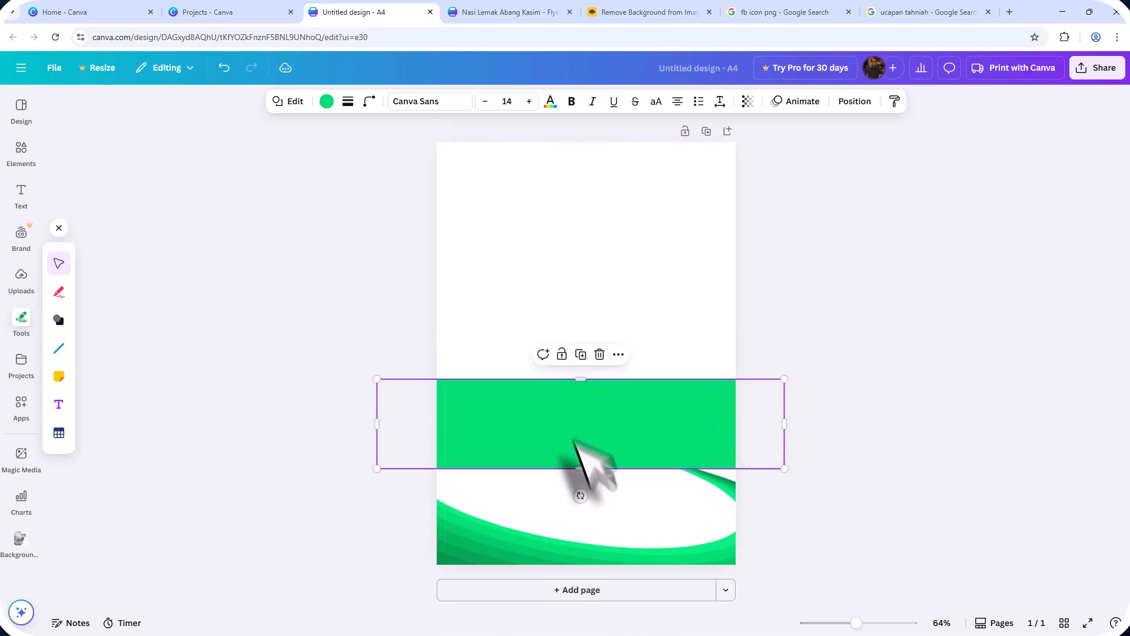
pyautogui.moveTo(567, 505); pyautogui.dragTo(581, 448)
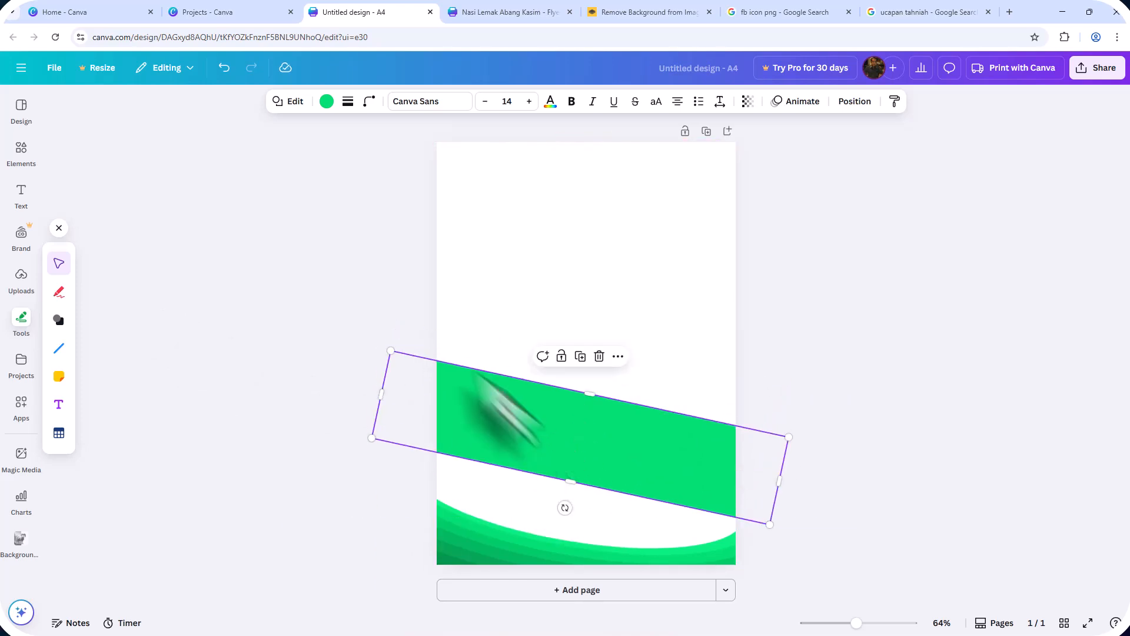
# - Recolour the tilted rectangle white and lock it in place
pyautogui.click(326, 101)
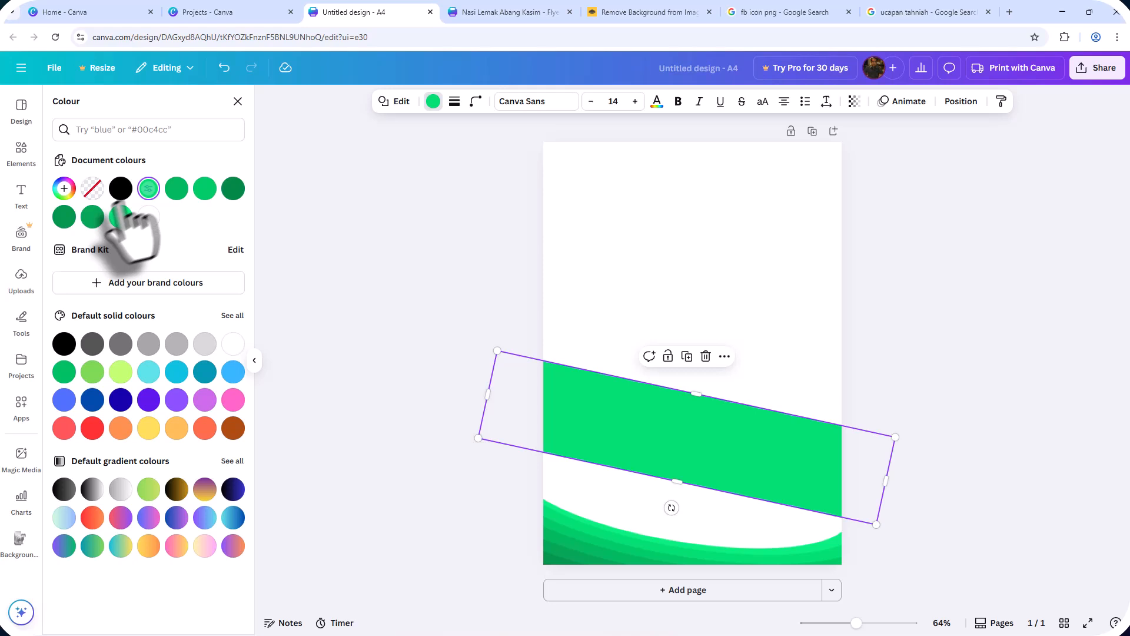
pyautogui.click(148, 217)
pyautogui.click(668, 357)
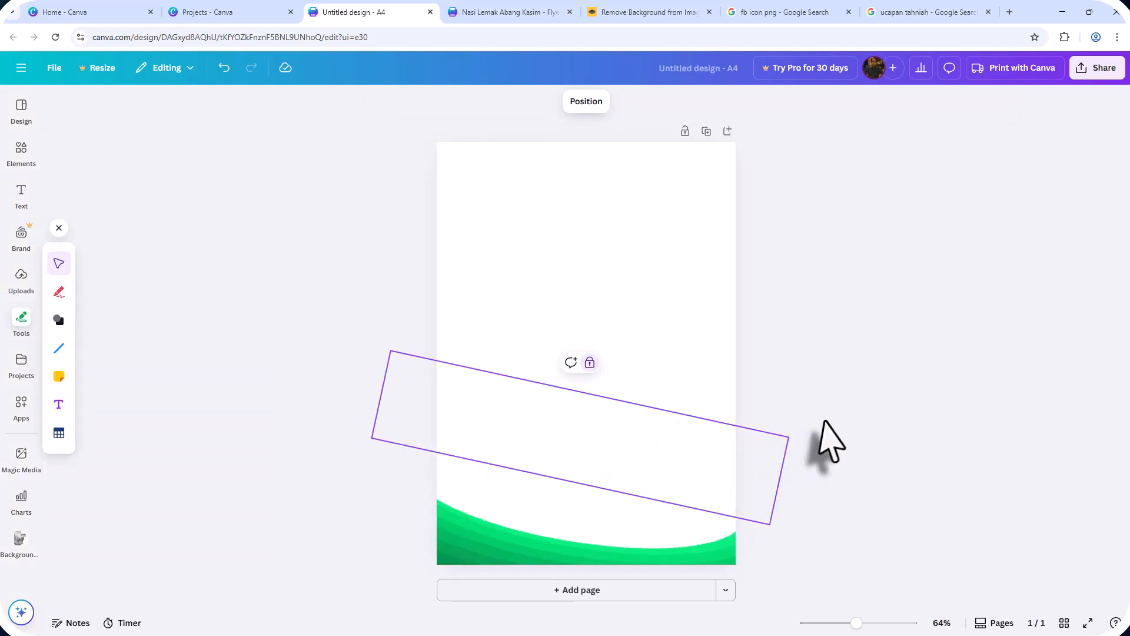
pyautogui.click(823, 465)
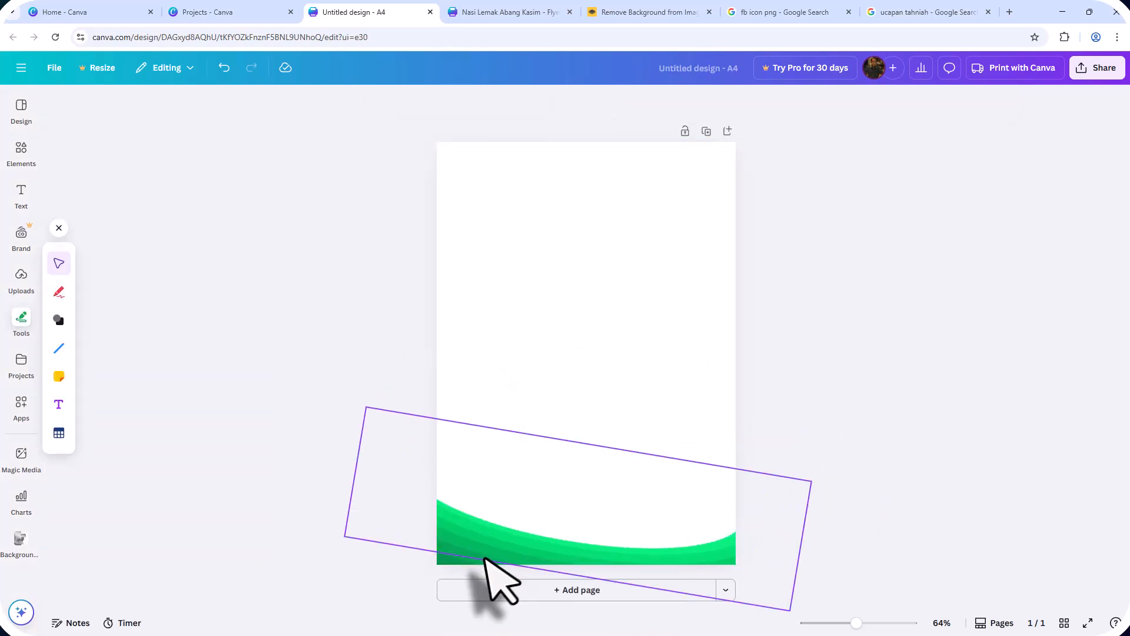
# - Select and group all the bottom ellipses, duplicate the group and move the copy to the upper part of the page
pyautogui.click(395, 584)
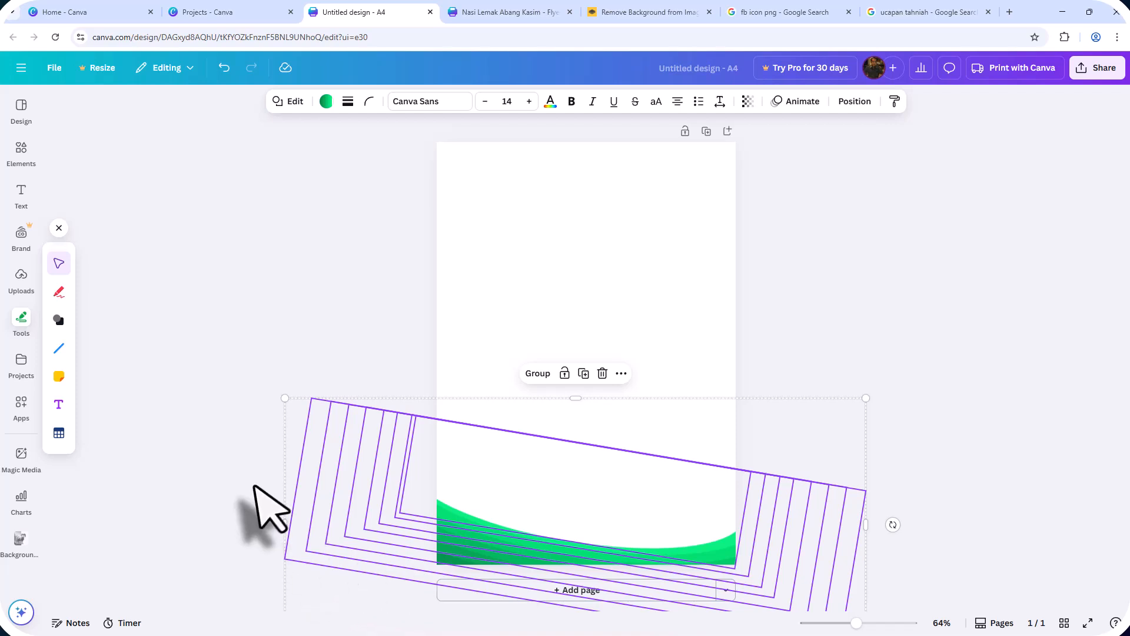
pyautogui.click(540, 328)
pyautogui.moveTo(539, 353); pyautogui.dragTo(492, 518)
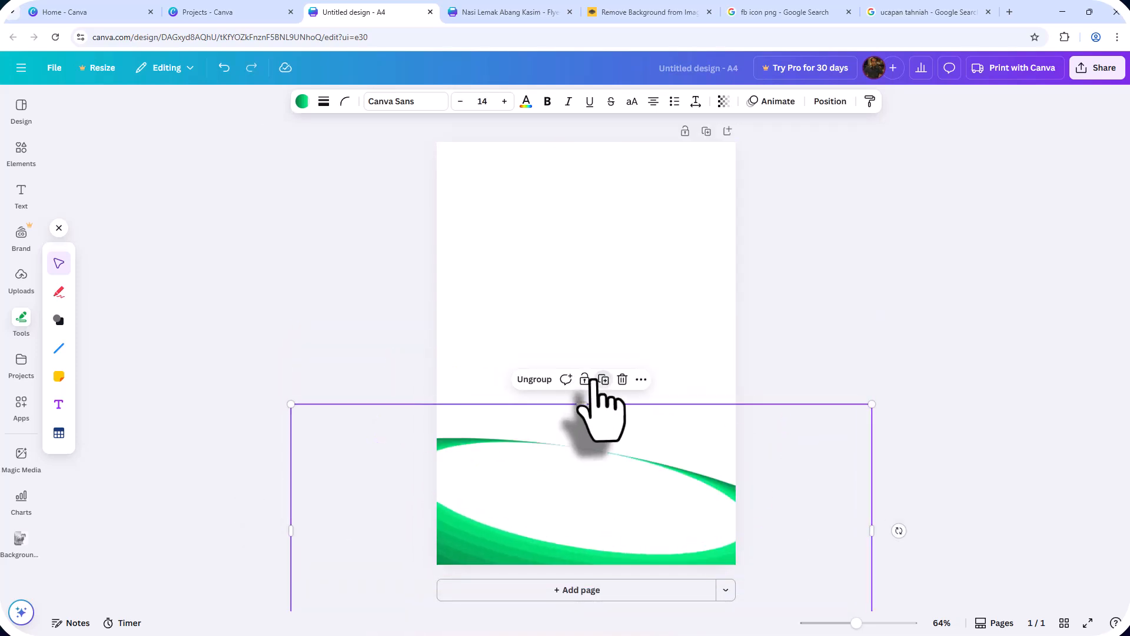
pyautogui.moveTo(530, 567); pyautogui.dragTo(538, 301)
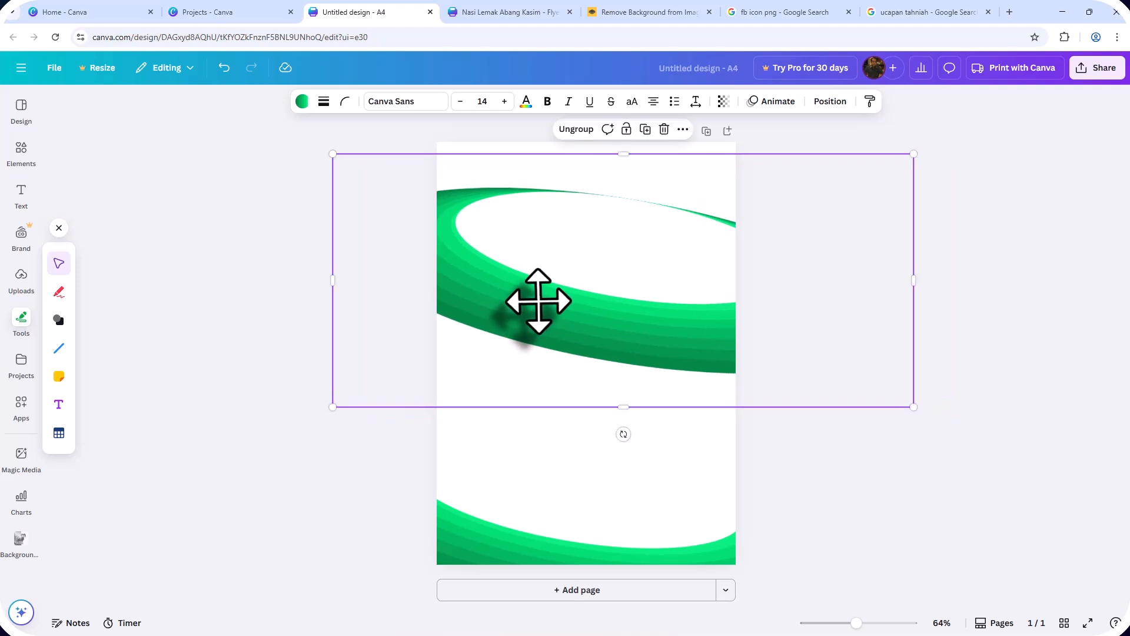
# - Flip the copied ellipse group by rotating it, and position it so its thick green band curves across the page's top edge
pyautogui.moveTo(623, 434); pyautogui.dragTo(612, 309)
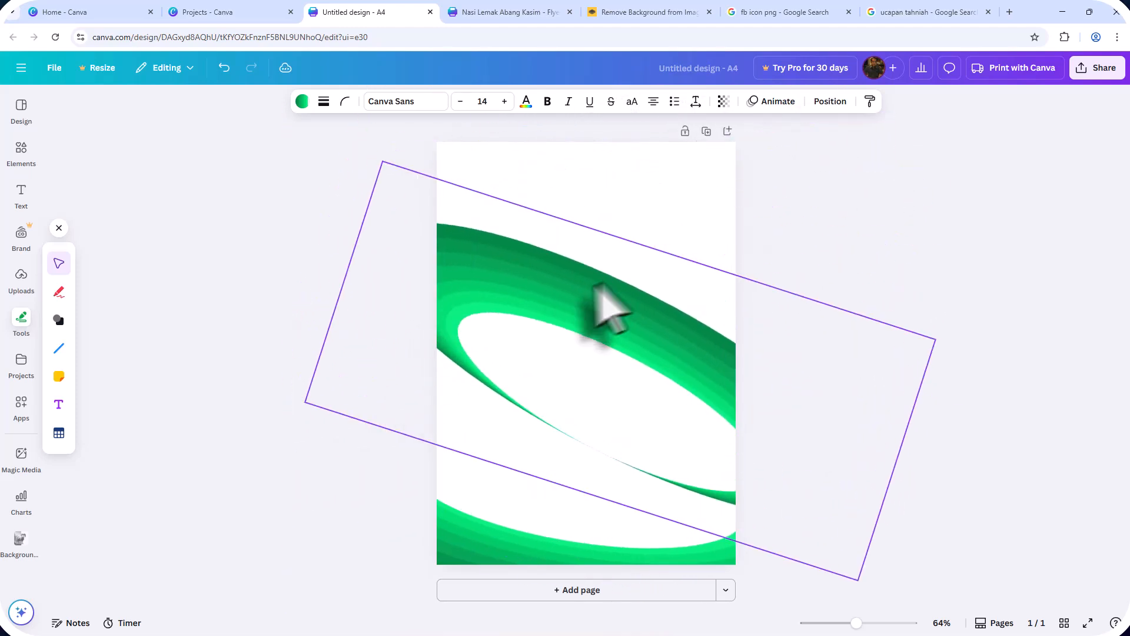
pyautogui.scroll(-5, 769, 316)
pyautogui.moveTo(638, 345); pyautogui.dragTo(581, 268)
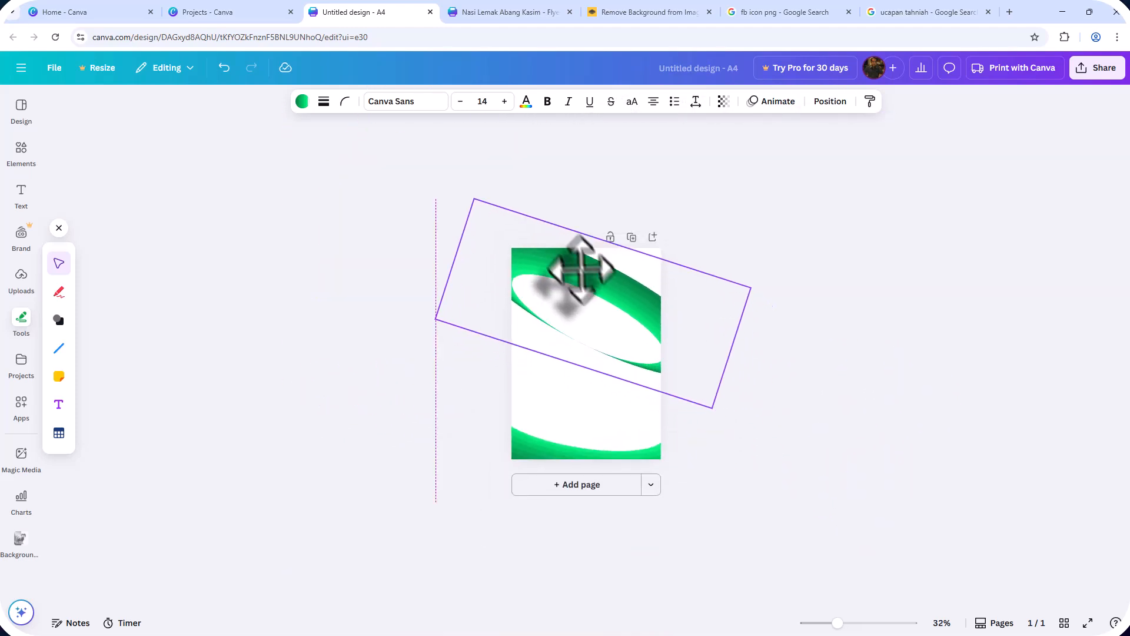
pyautogui.moveTo(436, 245); pyautogui.dragTo(430, 265)
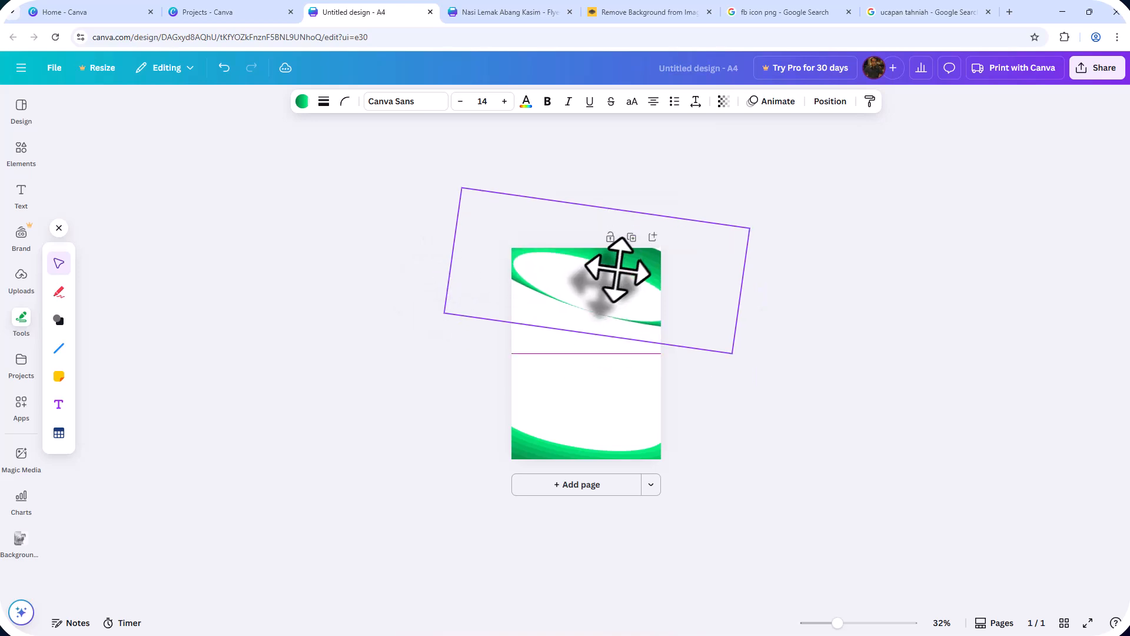
pyautogui.press('Delete')
# - Add a second rectangle, tilt it clockwise and widen it to cover the thin lower rim of the top ellipse group
pyautogui.click(59, 320)
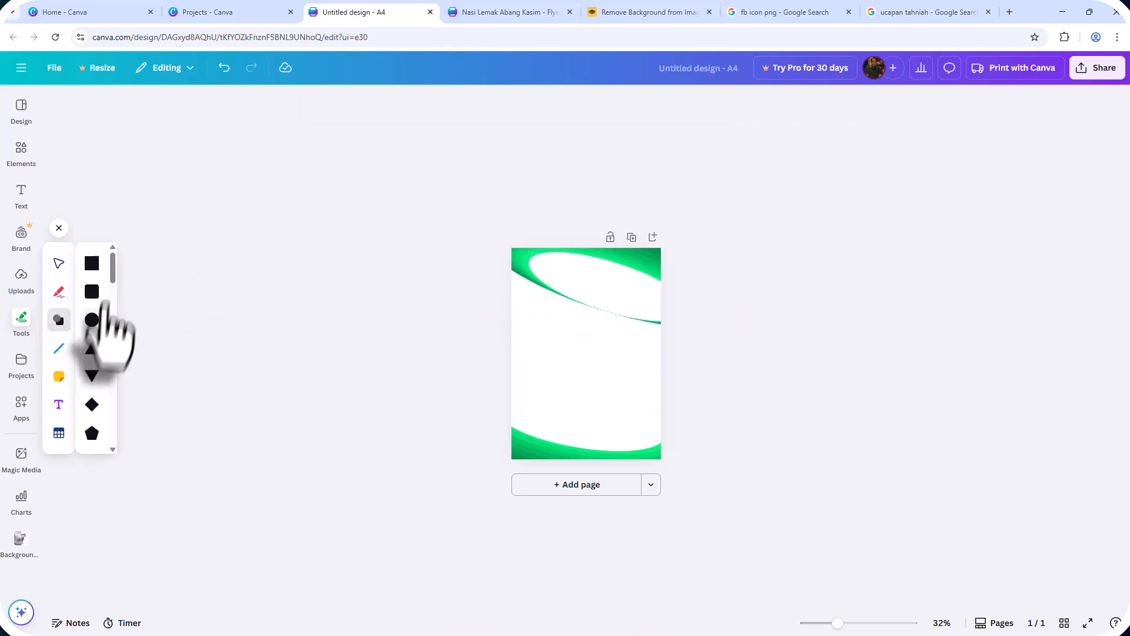
pyautogui.click(94, 263)
pyautogui.moveTo(564, 353); pyautogui.dragTo(460, 353)
pyautogui.click(640, 270)
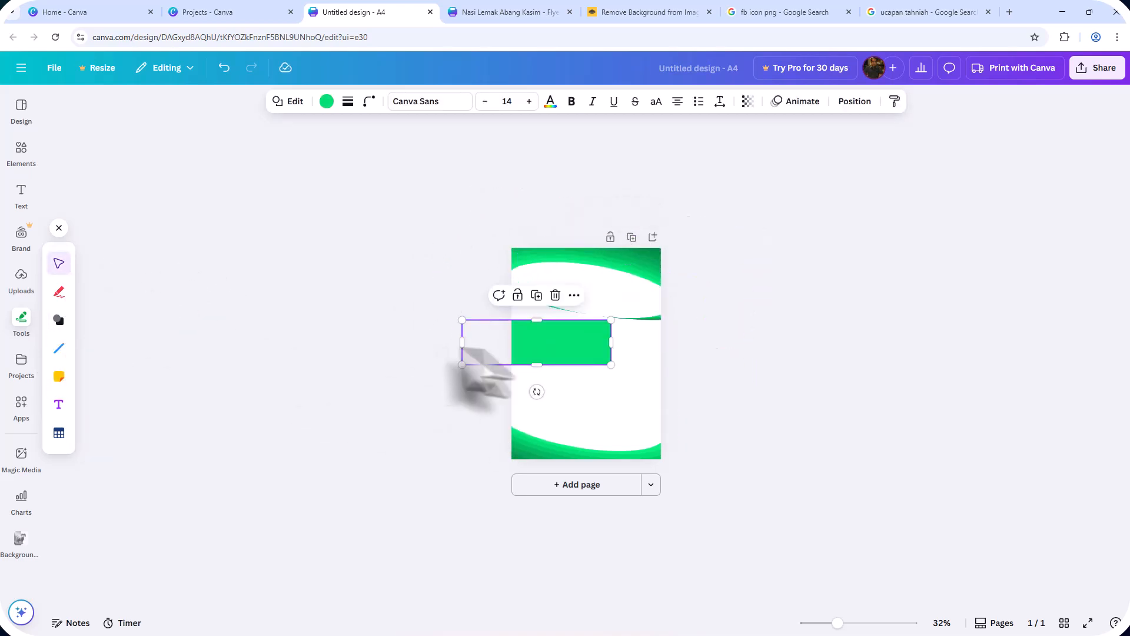
pyautogui.moveTo(537, 391); pyautogui.dragTo(575, 403)
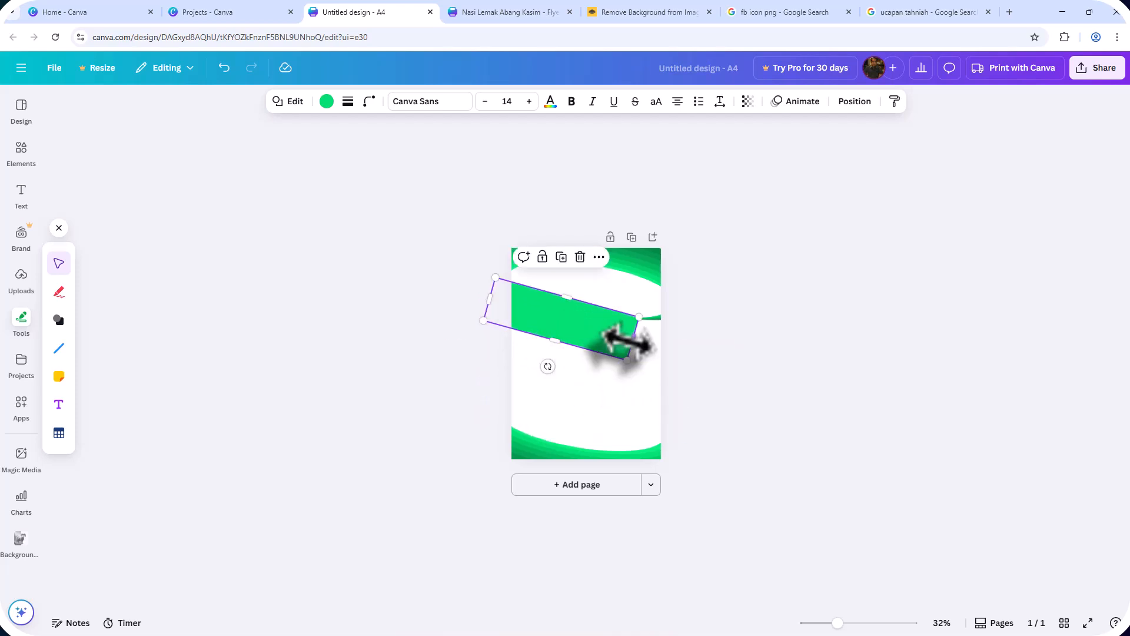
pyautogui.moveTo(629, 341); pyautogui.dragTo(681, 346)
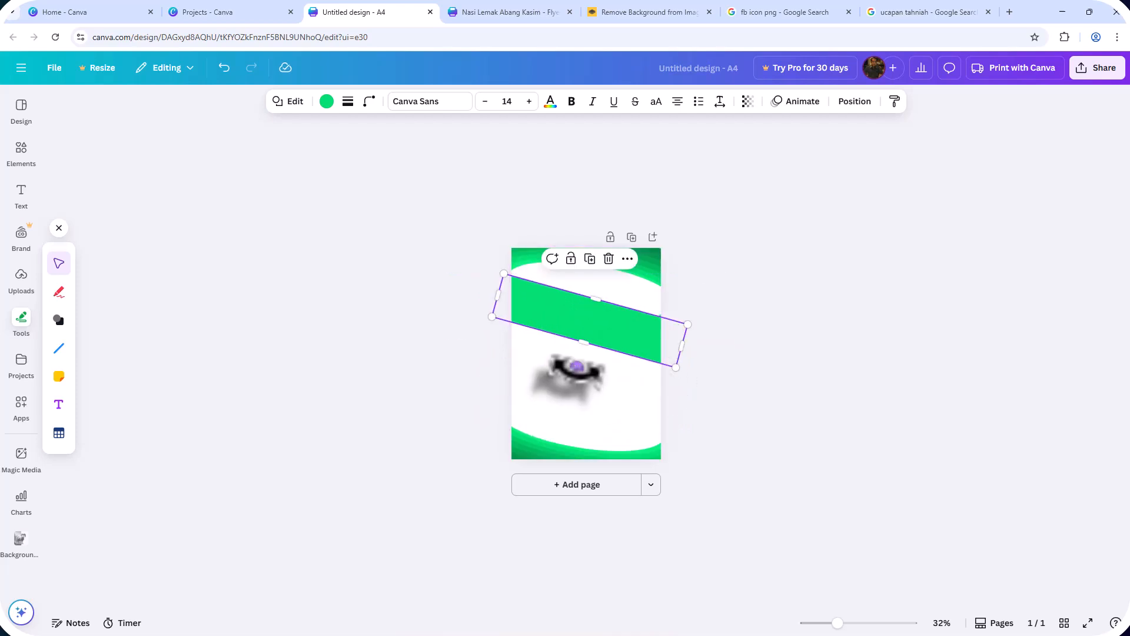
# - Colour the second rectangle white and lock it over the top ellipse group
pyautogui.click(324, 99)
pyautogui.click(148, 217)
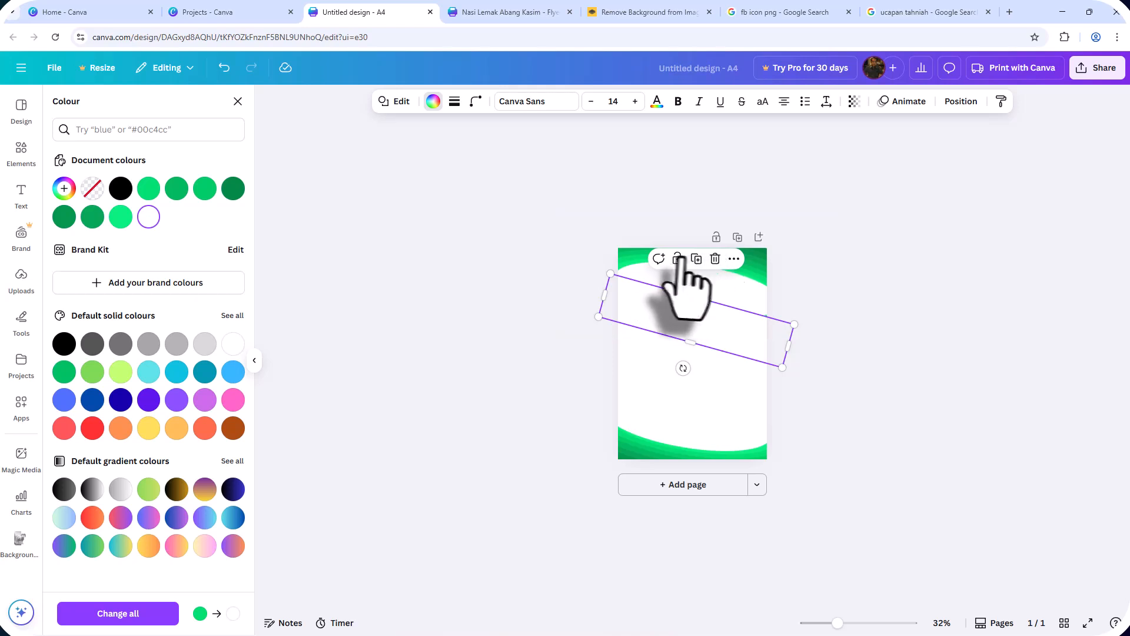
pyautogui.click(678, 259)
pyautogui.click(835, 406)
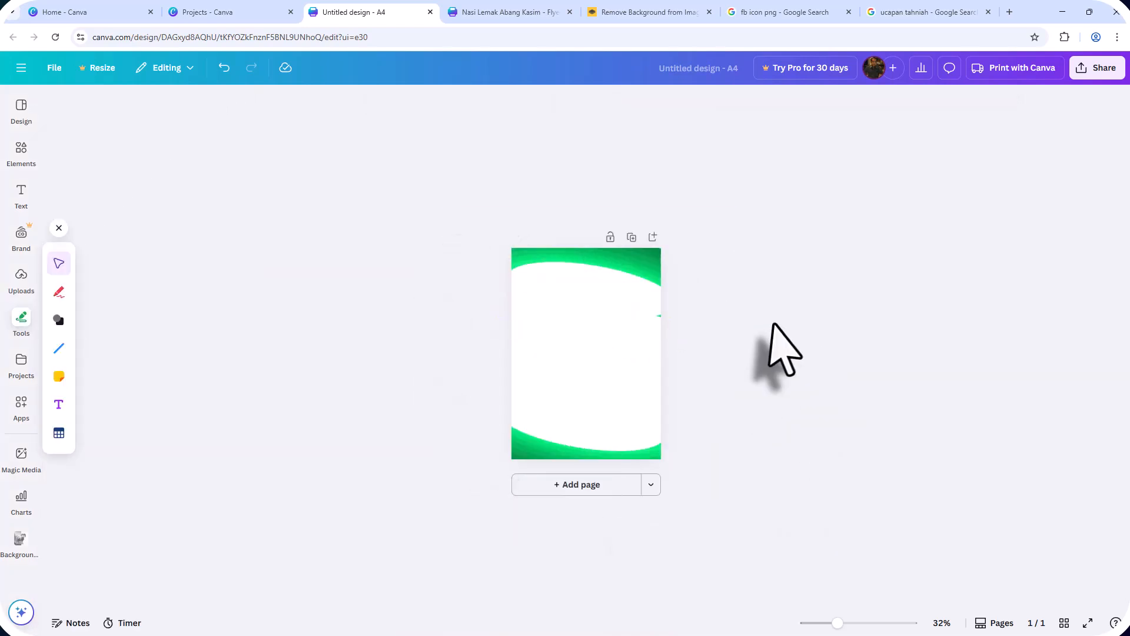
# - Set the transparency of the top ellipse group to 70
pyautogui.scroll(3, 600, 403)
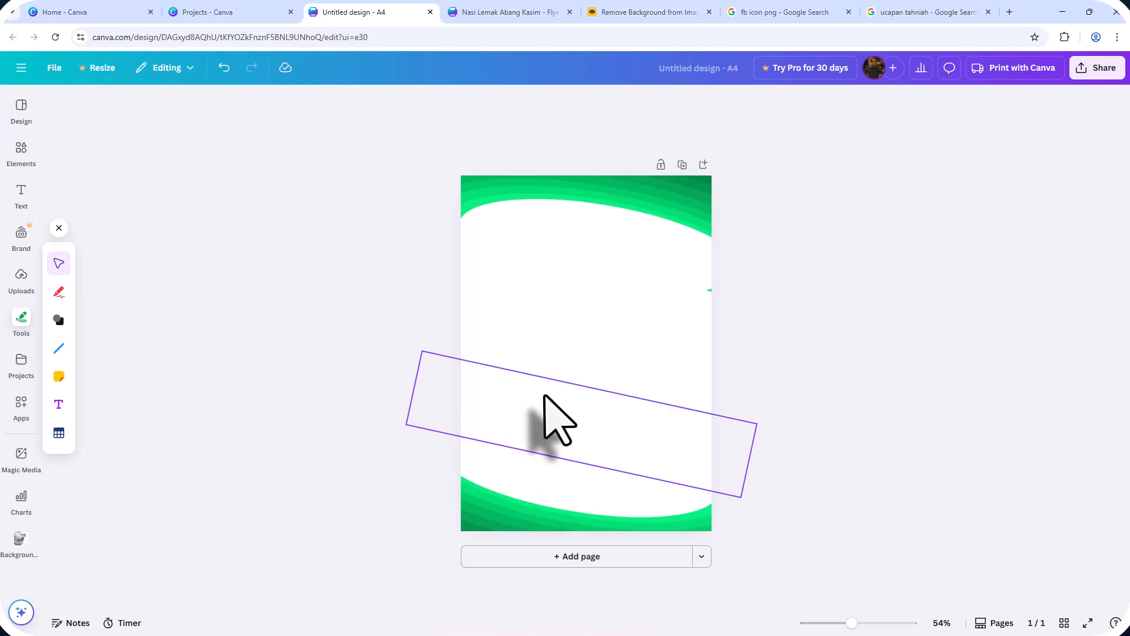
pyautogui.click(693, 219)
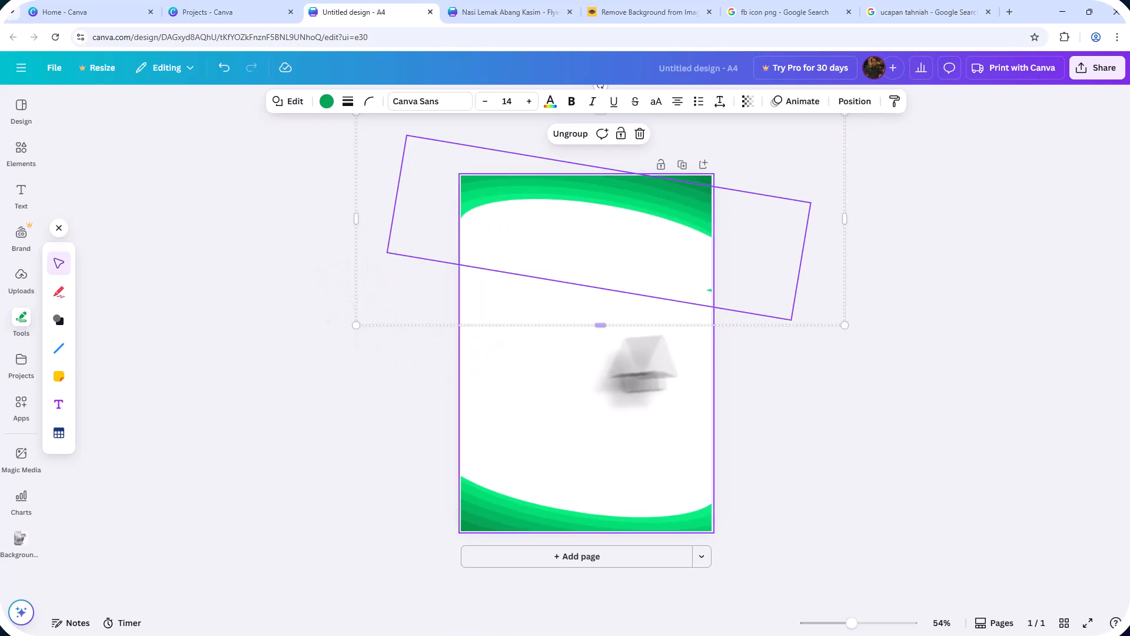
pyautogui.click(845, 304)
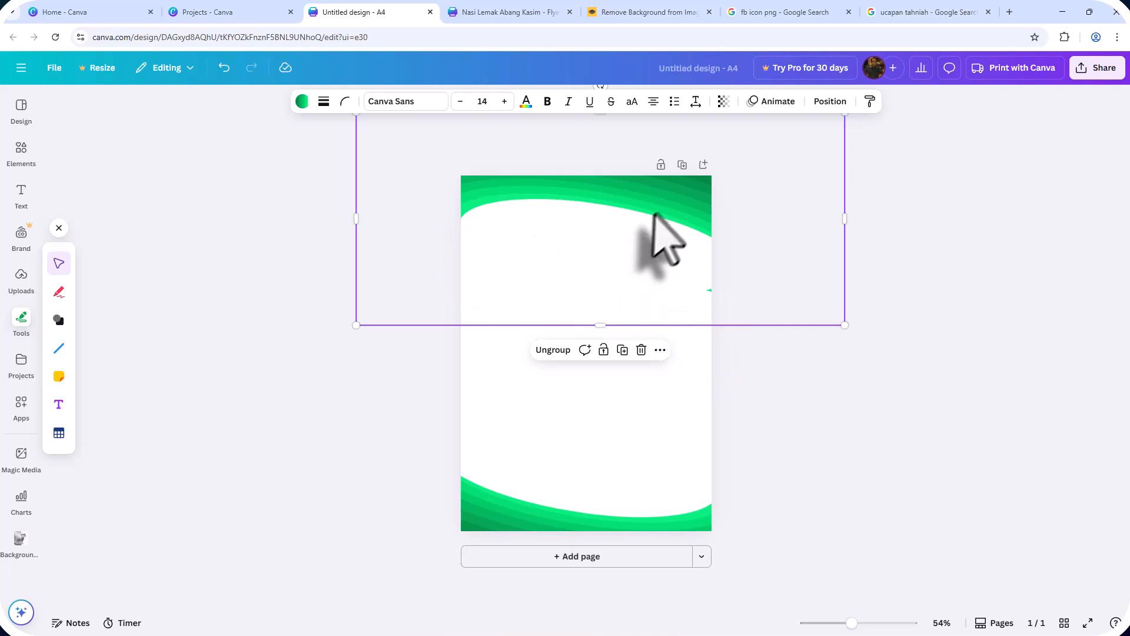
pyautogui.click(723, 102)
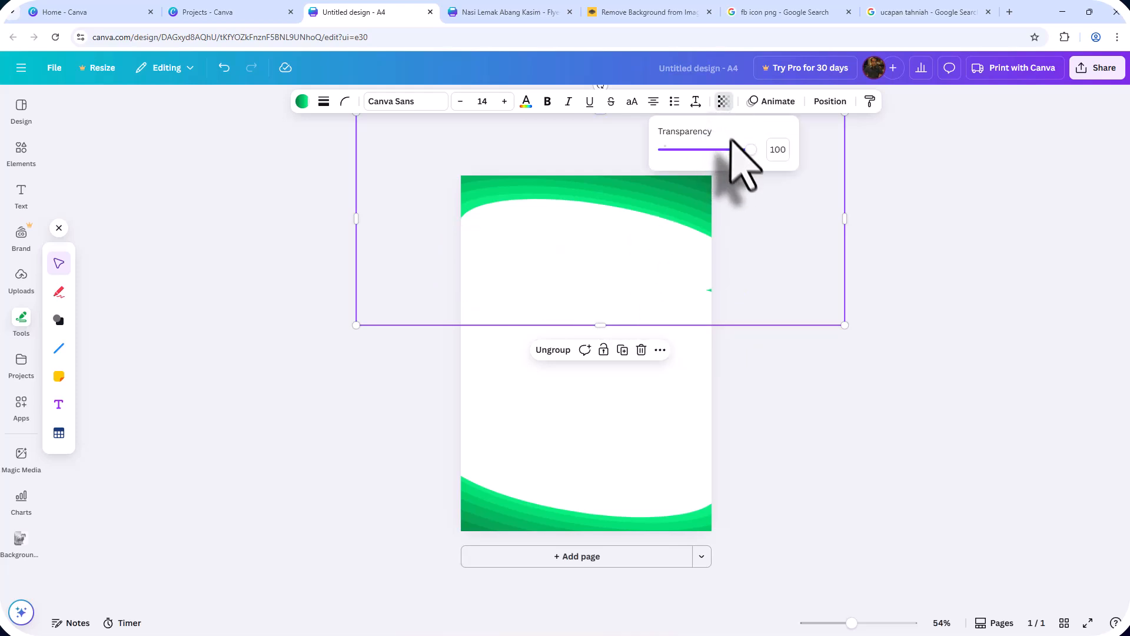
pyautogui.moveTo(747, 151); pyautogui.dragTo(714, 272)
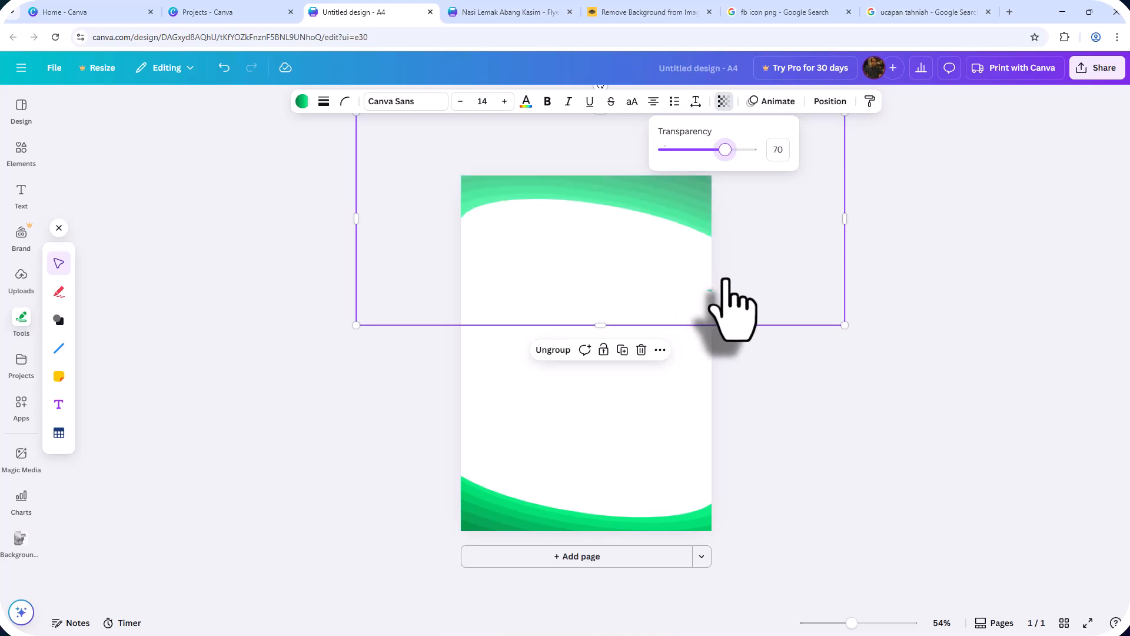
pyautogui.click(813, 353)
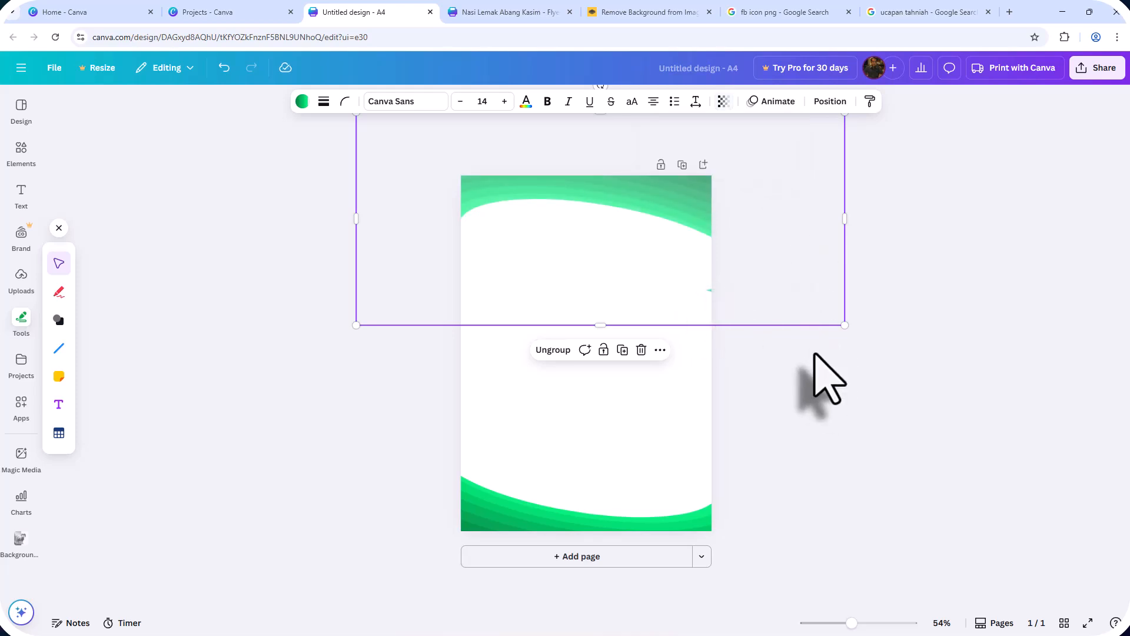
# - Set the transparency of the bottom ellipse group to 70
pyautogui.click(505, 507)
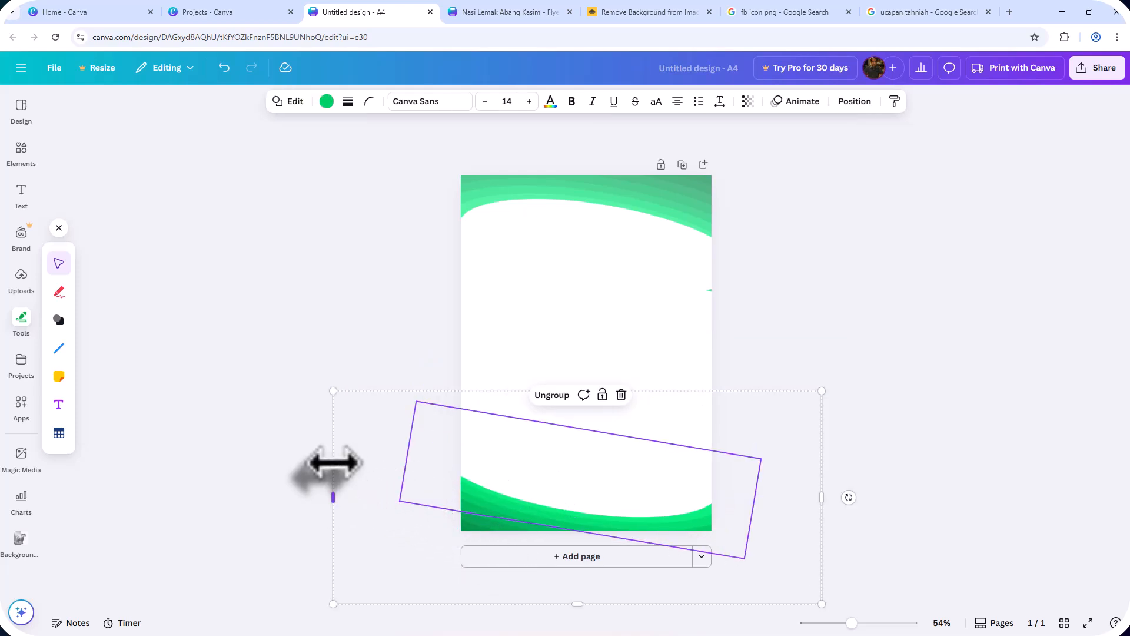
pyautogui.click(333, 497)
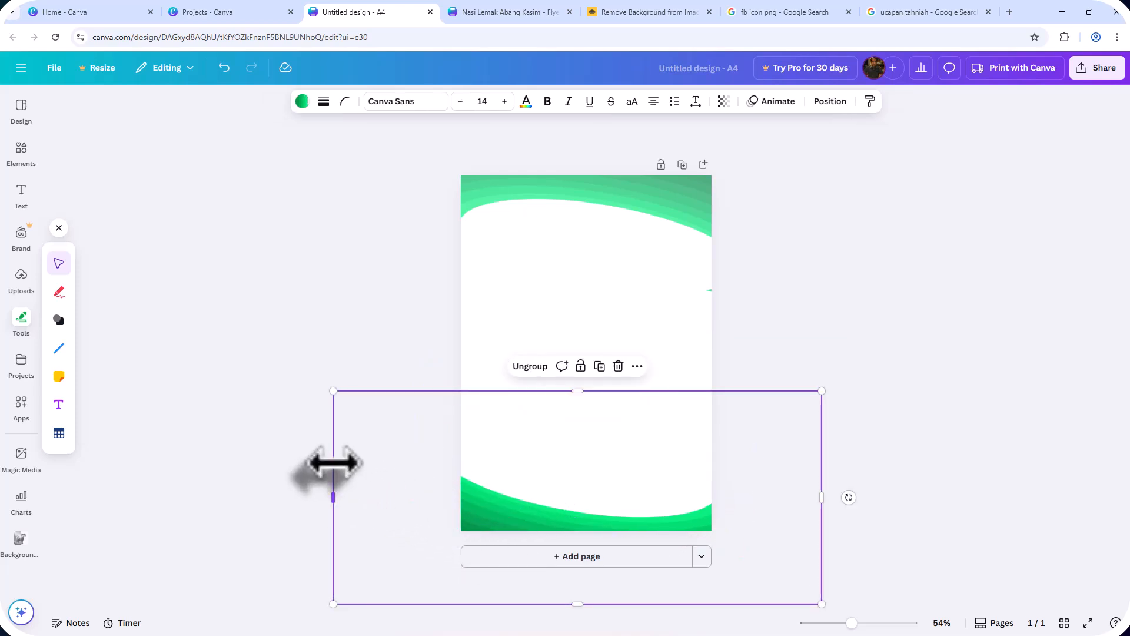
pyautogui.click(724, 101)
pyautogui.moveTo(756, 150); pyautogui.dragTo(727, 149)
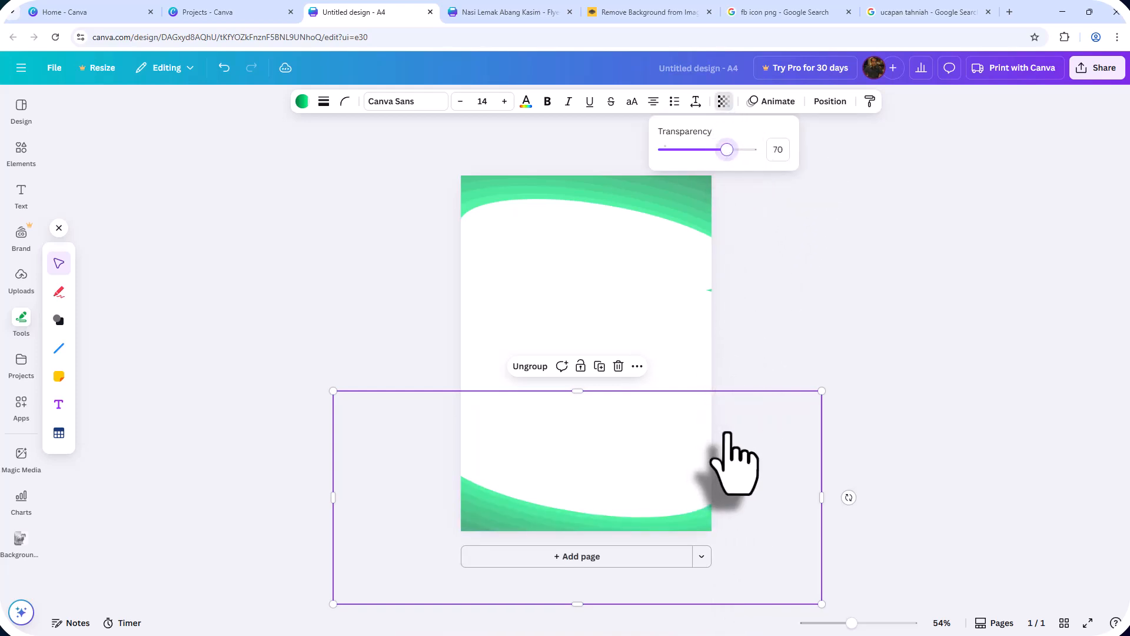
# - Unlock the white rectangle over the top ellipse group, reduce its tilt to cover the green speck at the page's right edge, and relock it
pyautogui.click(719, 289)
pyautogui.scroll(5, 714, 298)
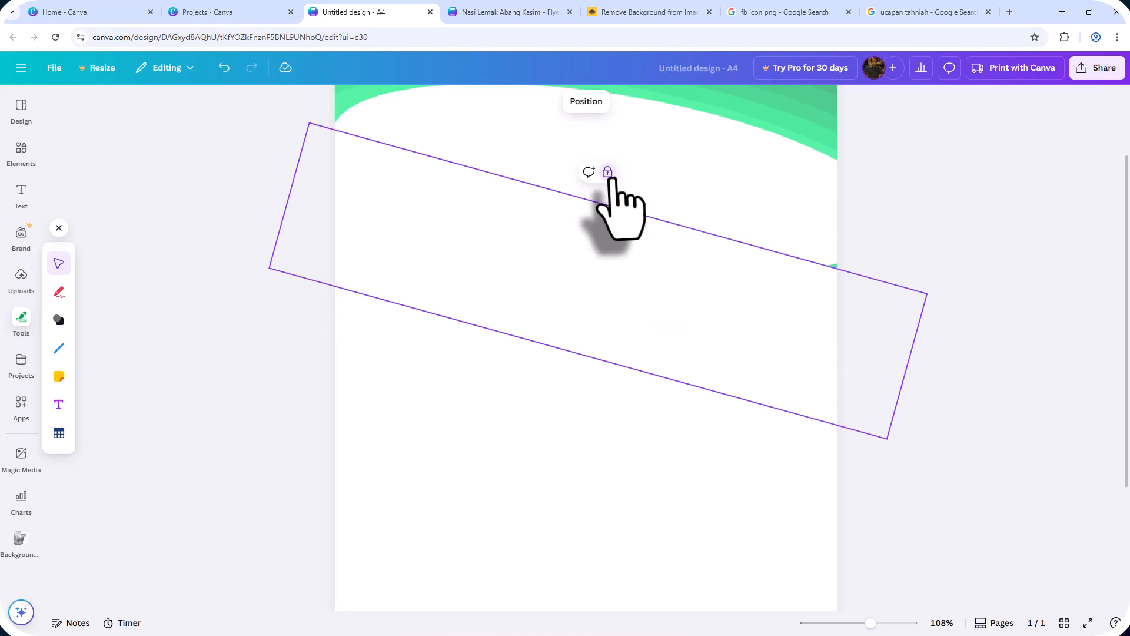
pyautogui.click(607, 172)
pyautogui.moveTo(815, 330); pyautogui.dragTo(817, 322)
pyautogui.moveTo(571, 373); pyautogui.dragTo(579, 372)
pyautogui.scroll(2, 754, 309)
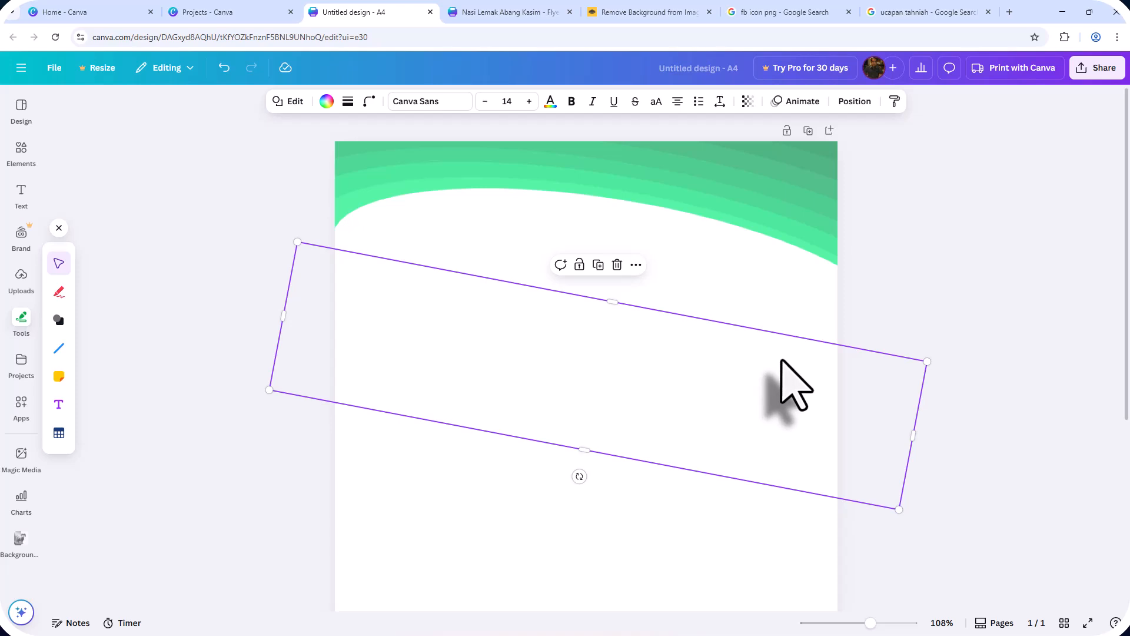
pyautogui.click(579, 266)
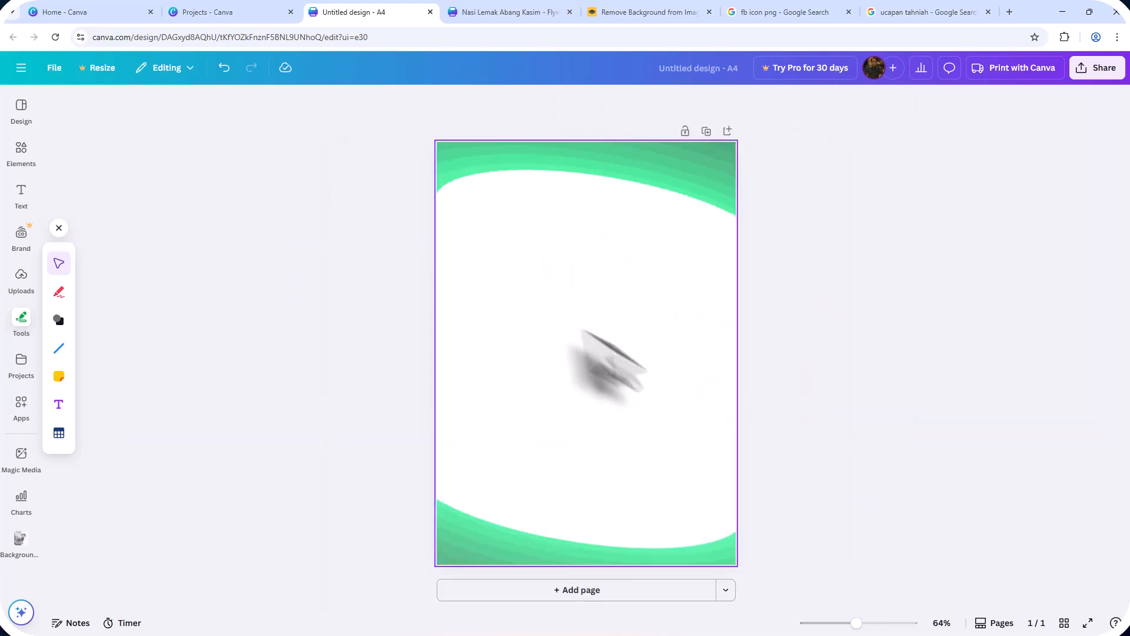
pyautogui.click(565, 331)
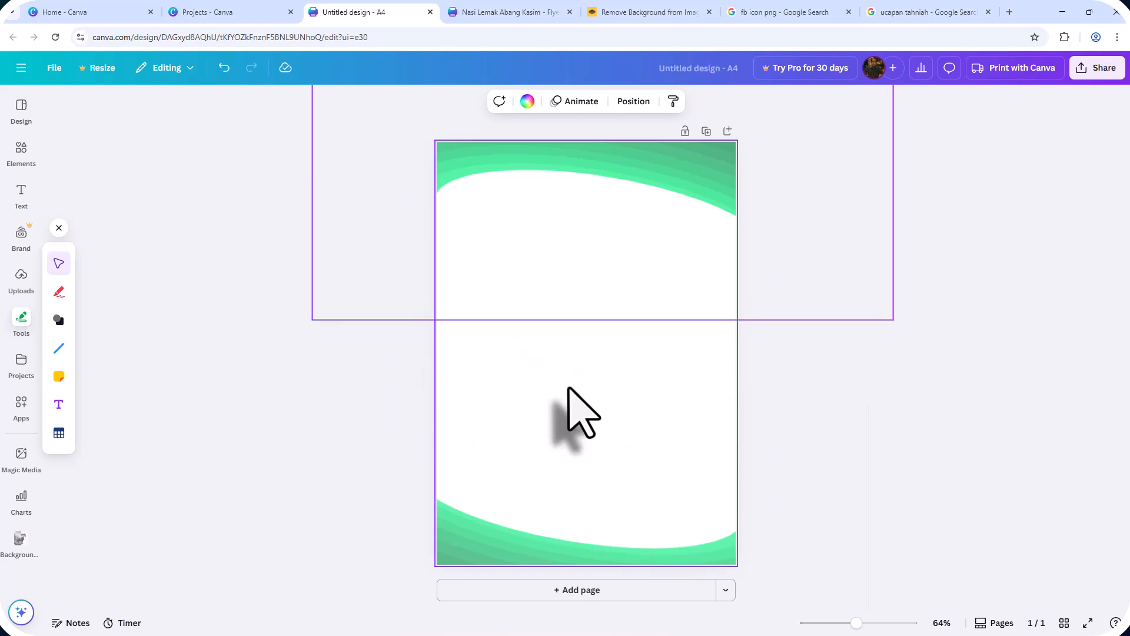
# - Ungroup the bottom ellipse group and select its individual green ellipses one after another
pyautogui.click(463, 555)
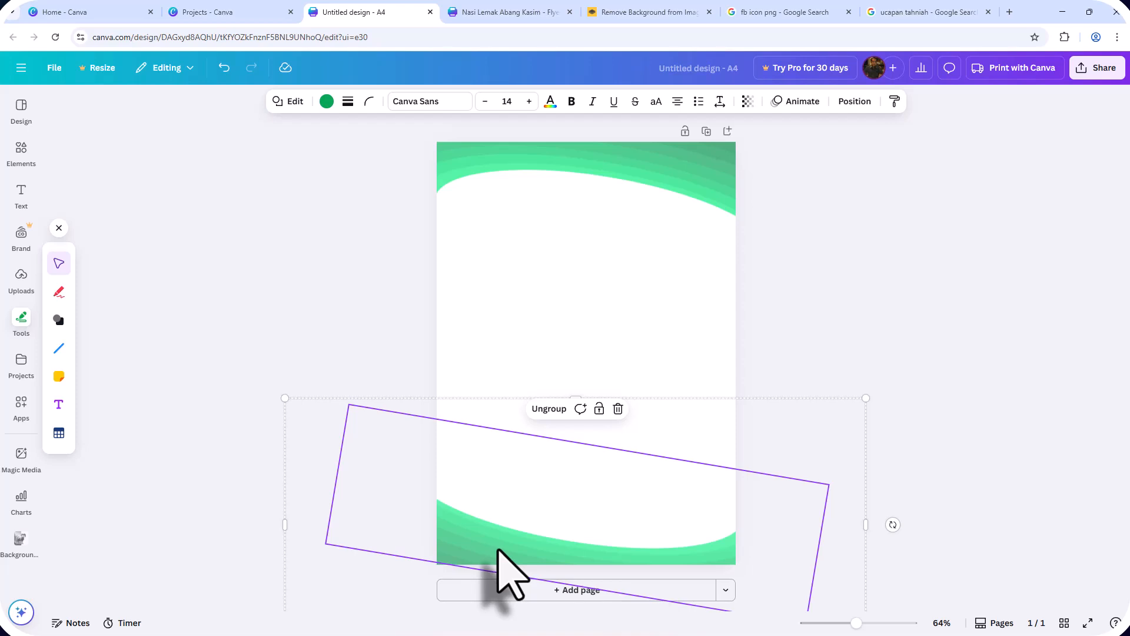
pyautogui.click(549, 409)
pyautogui.scroll(3, 479, 575)
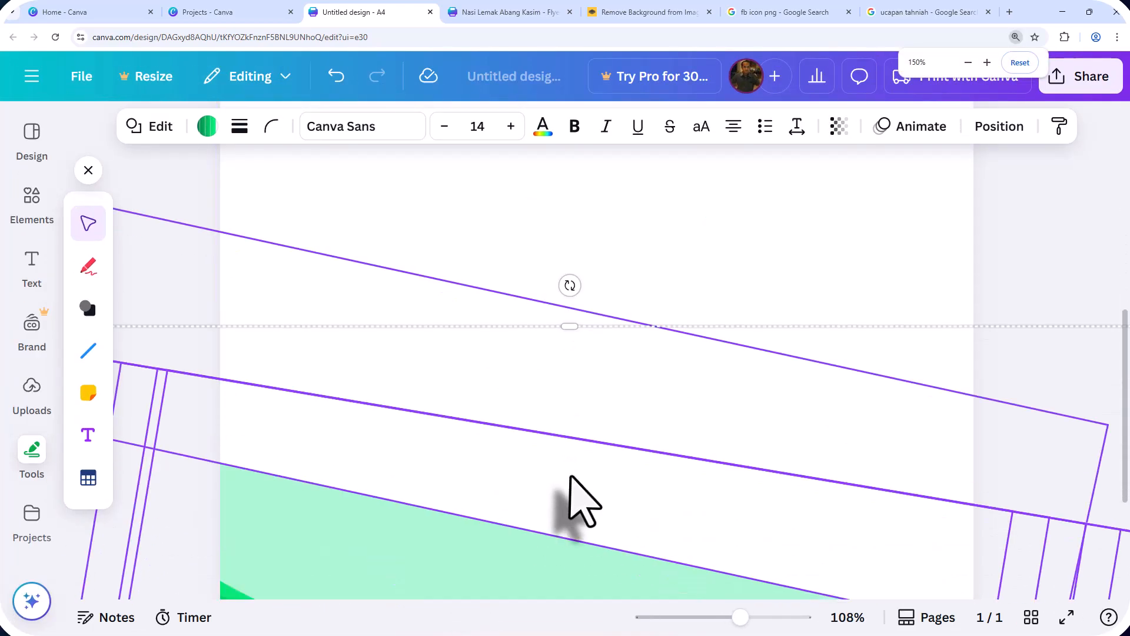
pyautogui.scroll(-4, 570, 476)
pyautogui.click(302, 314)
pyautogui.moveTo(296, 431); pyautogui.dragTo(380, 480)
pyautogui.click(424, 504)
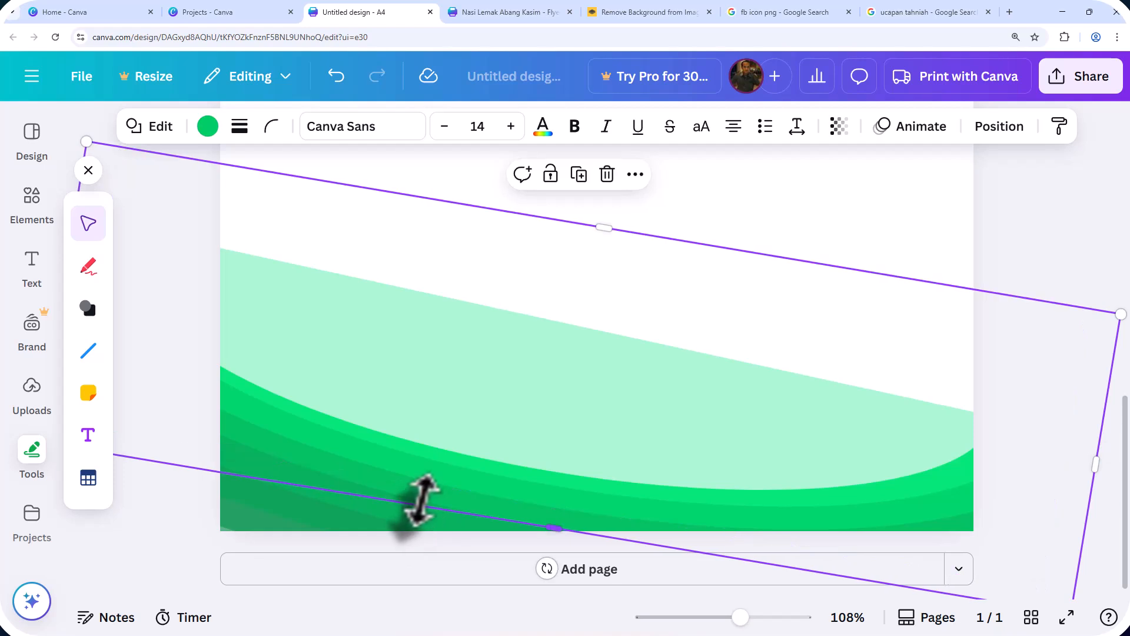
pyautogui.click(396, 517)
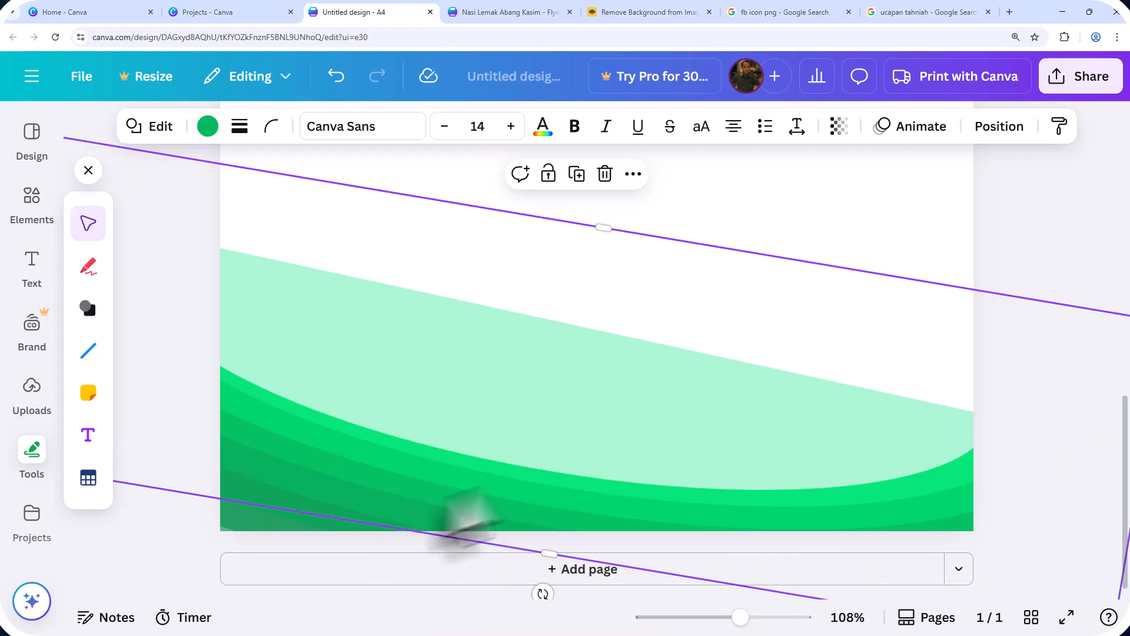